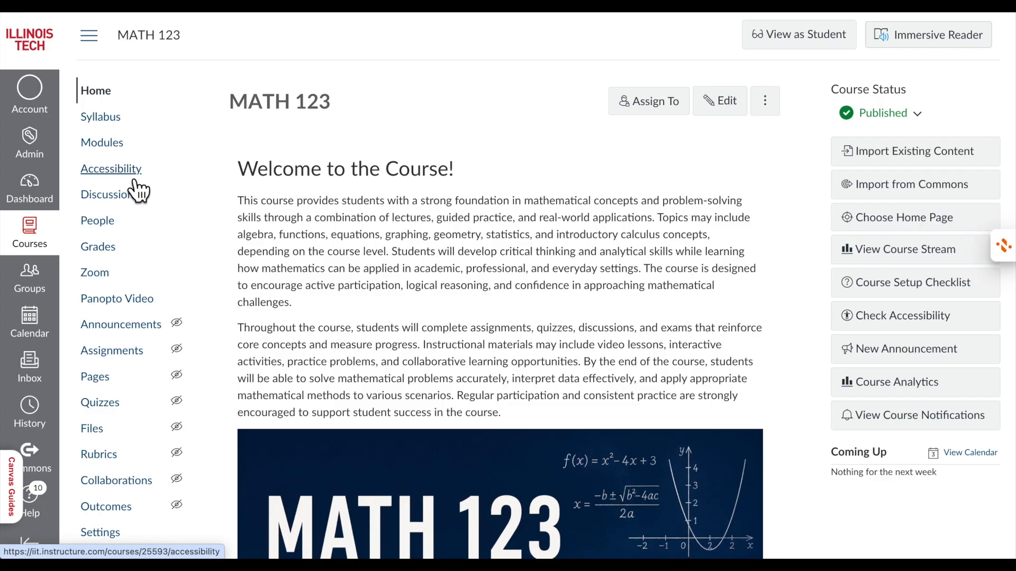
Open the course navigation settings and view the options available for the Accessibility item.
left_click(125, 538)
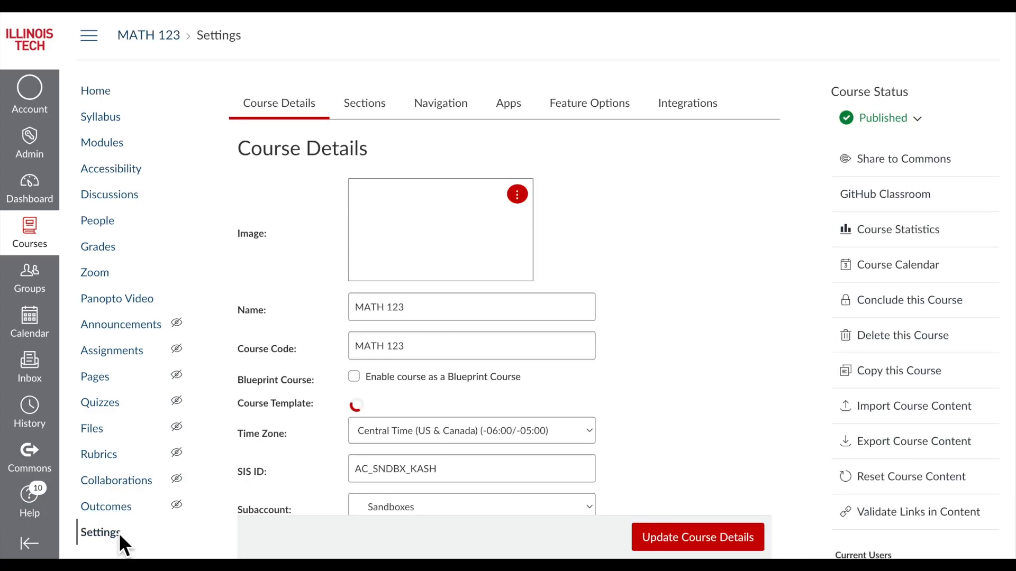
left_click(441, 113)
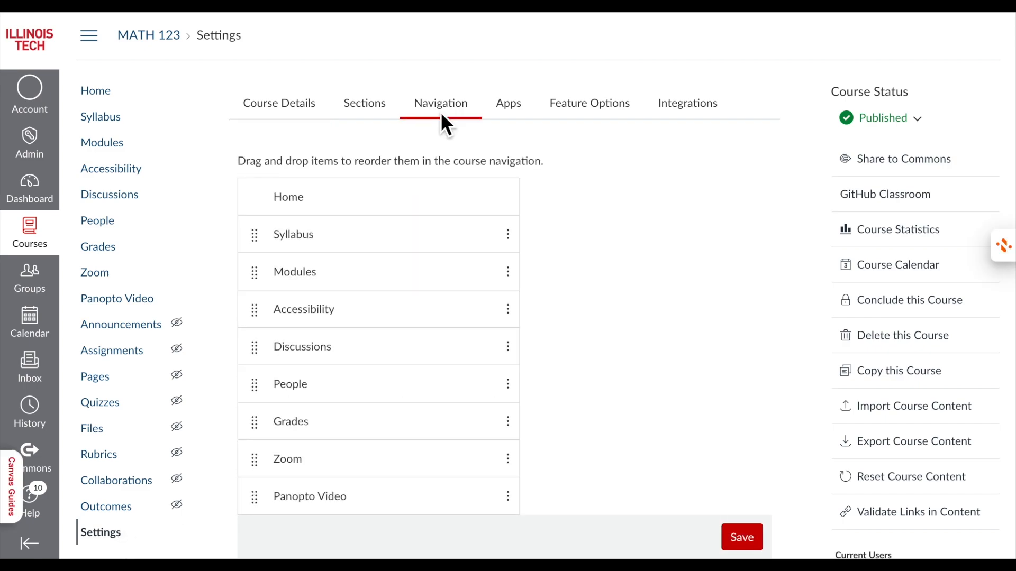
left_click(516, 316)
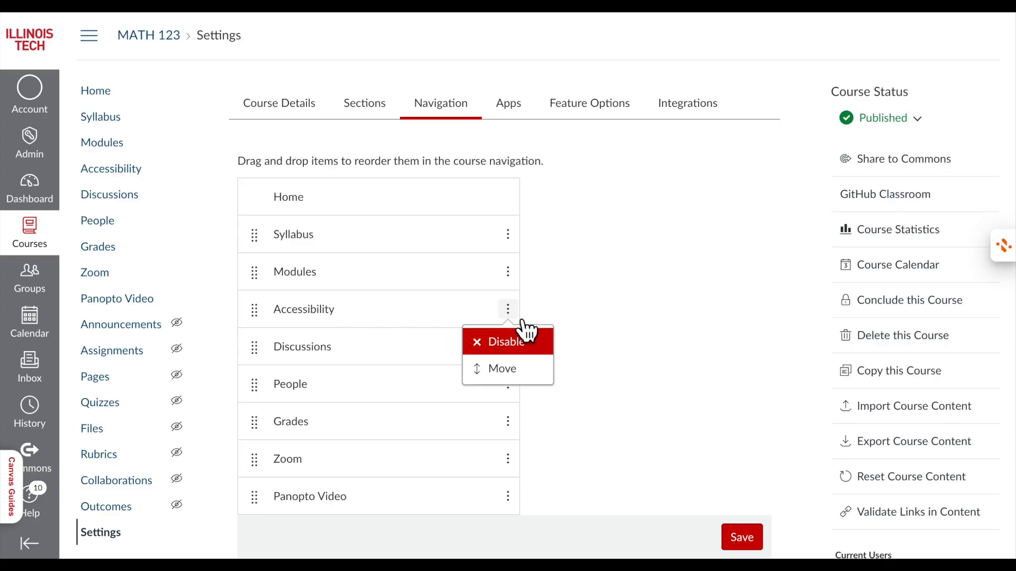
key("Escape")
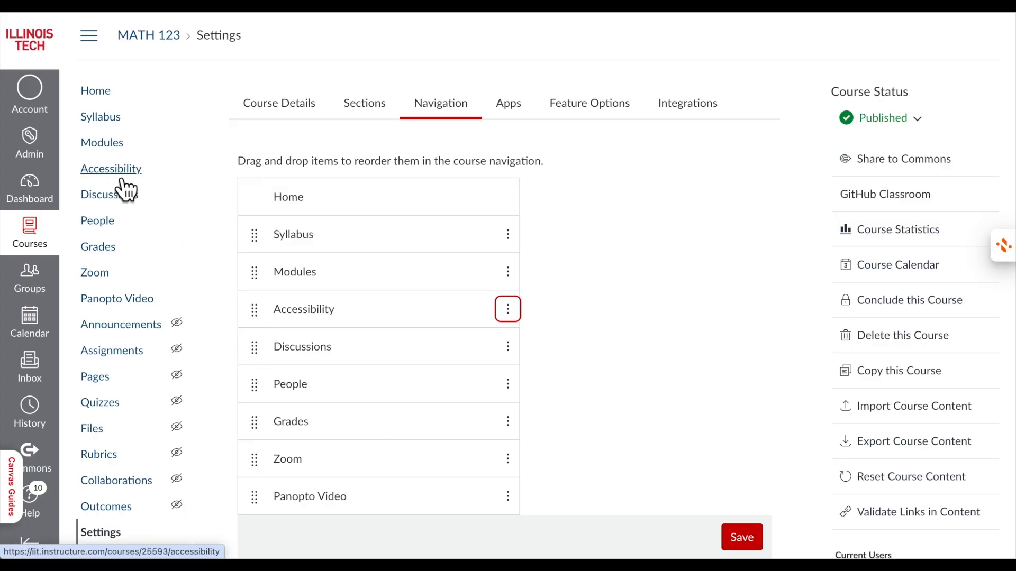
Open the Course Accessibility Checker and scan the MATH 123 course.
left_click(124, 185)
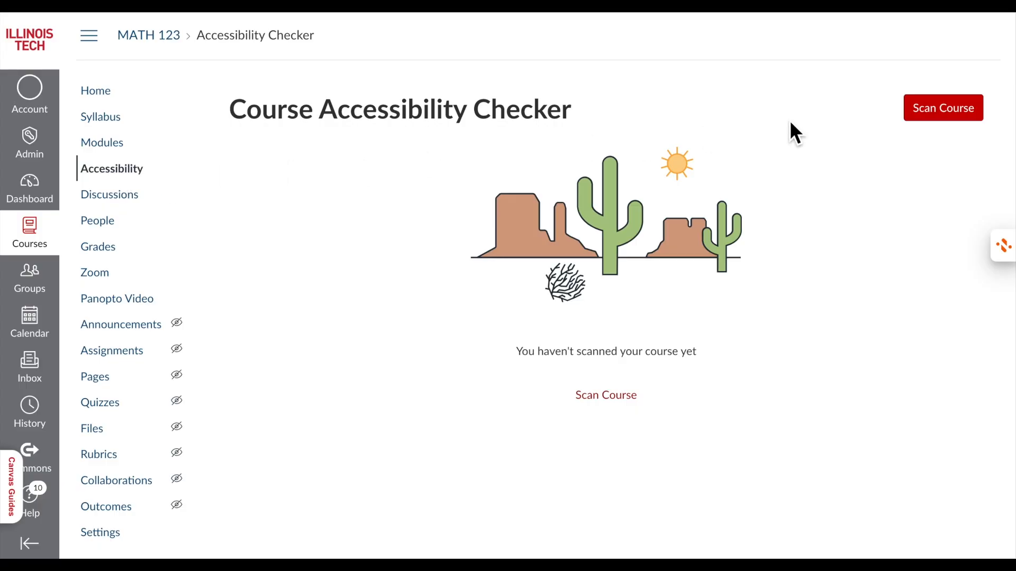
left_click(945, 127)
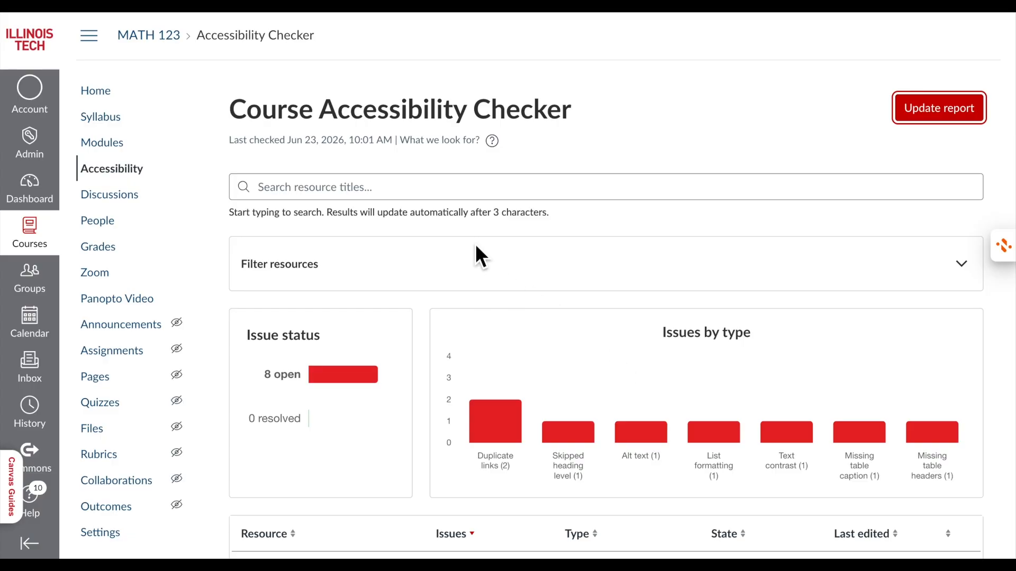
Examine the scan report's resource filters, issue status, issues by type and the list of affected resources.
left_click(428, 194)
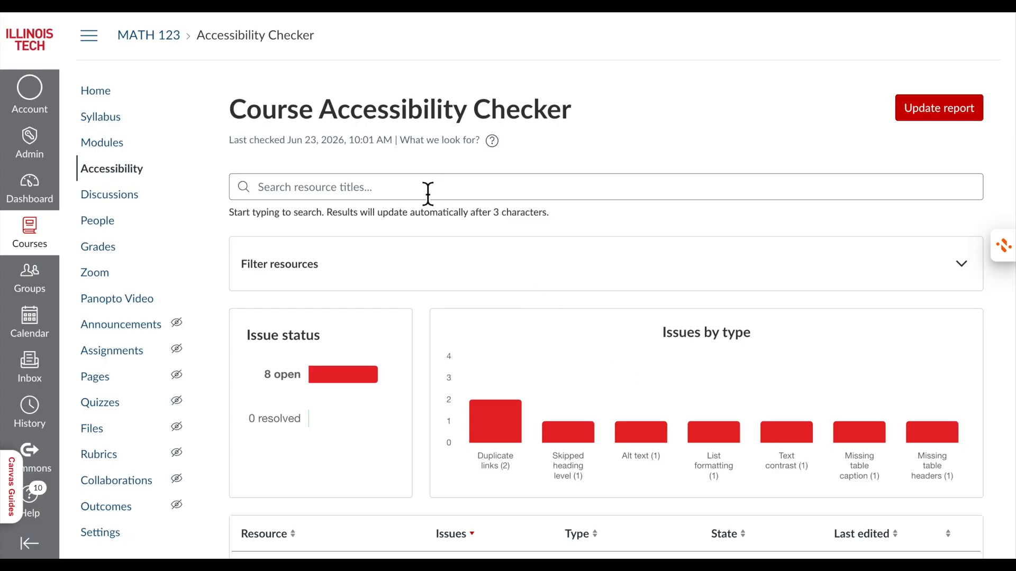
left_click(961, 270)
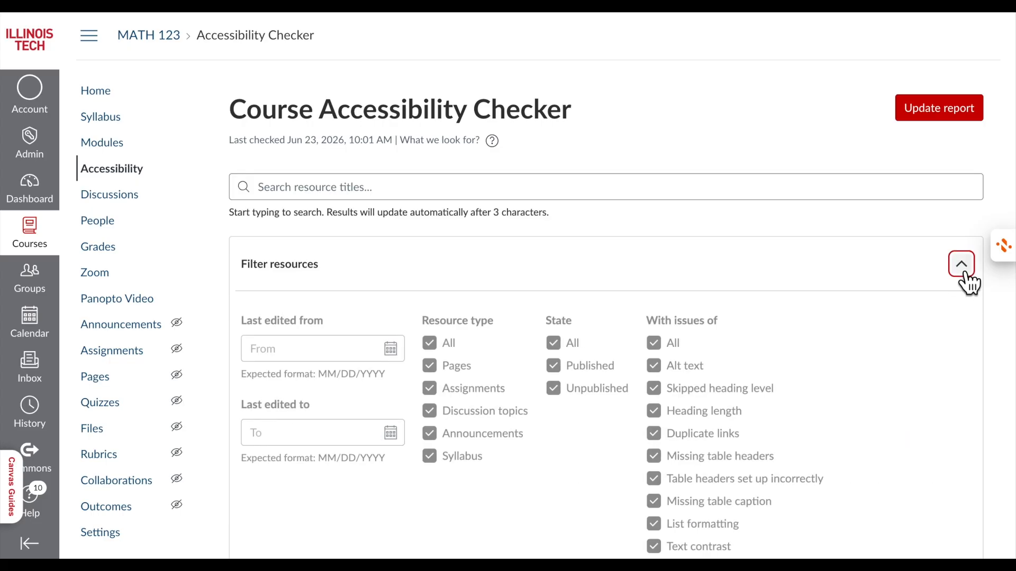
scroll(672, 383, "down", 3)
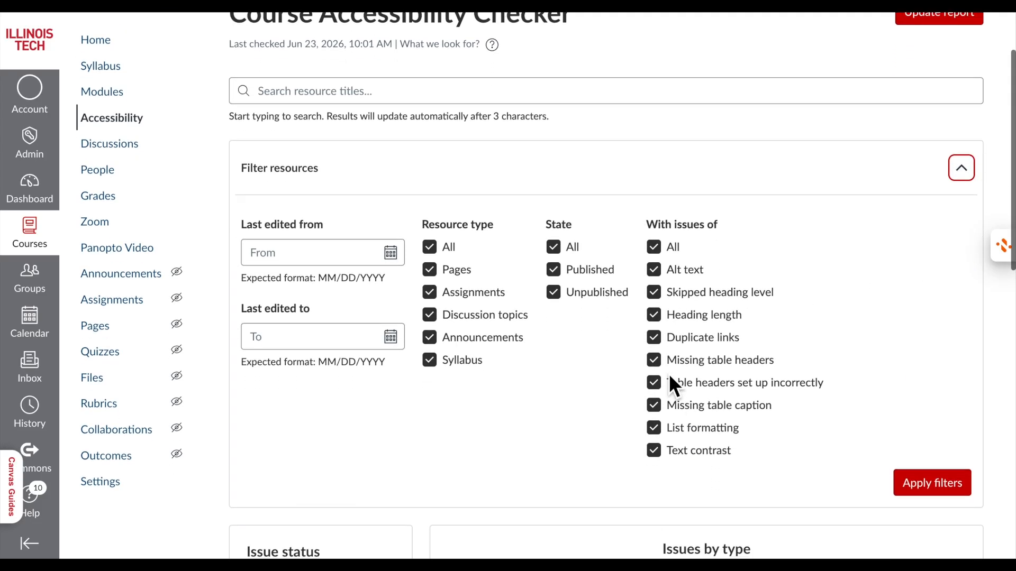
scroll(672, 383, "down", 1)
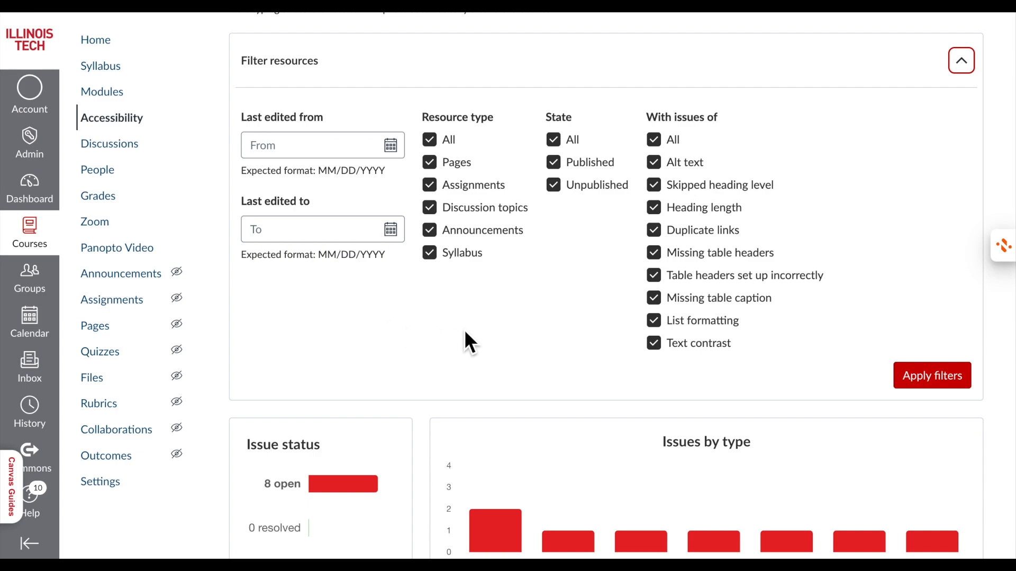
scroll(465, 333, "down", 3)
scroll(465, 330, "down", 2)
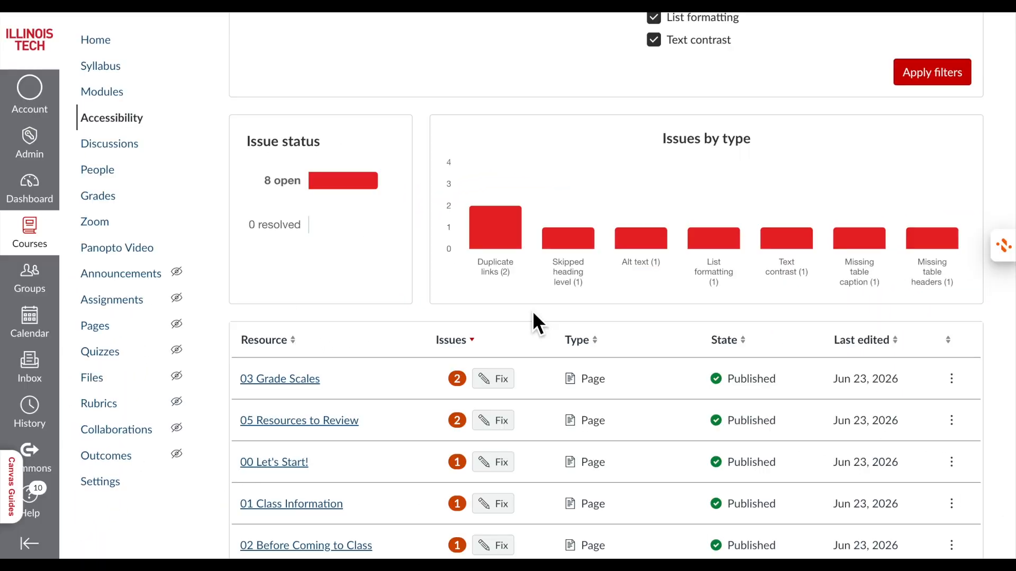
scroll(533, 313, "down", 4)
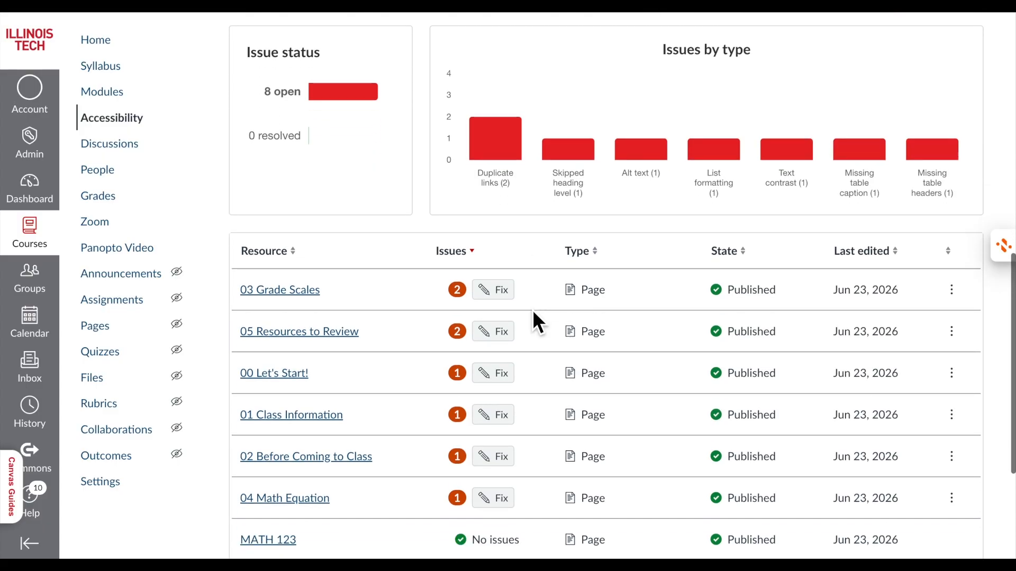
scroll(533, 304, "down", 2)
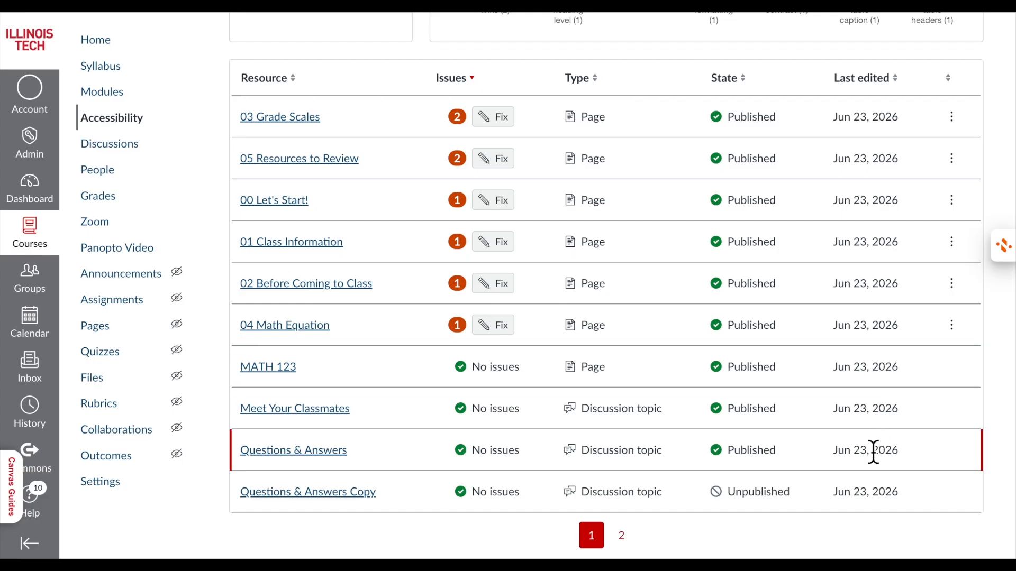
Open the low contrast issue of the 00 Let's Start! page for fixing.
left_click(505, 208)
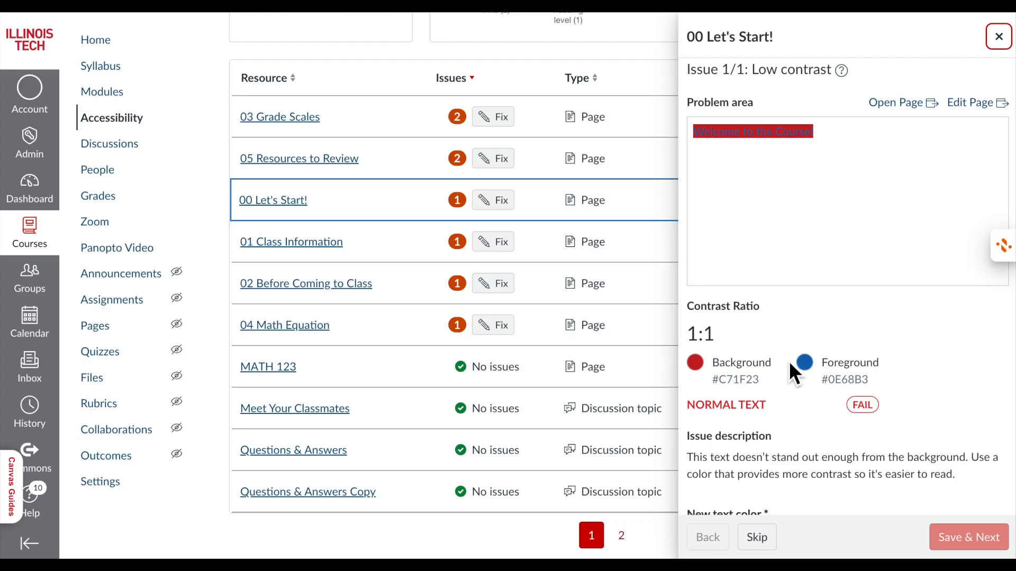
scroll(790, 365, "down", 2)
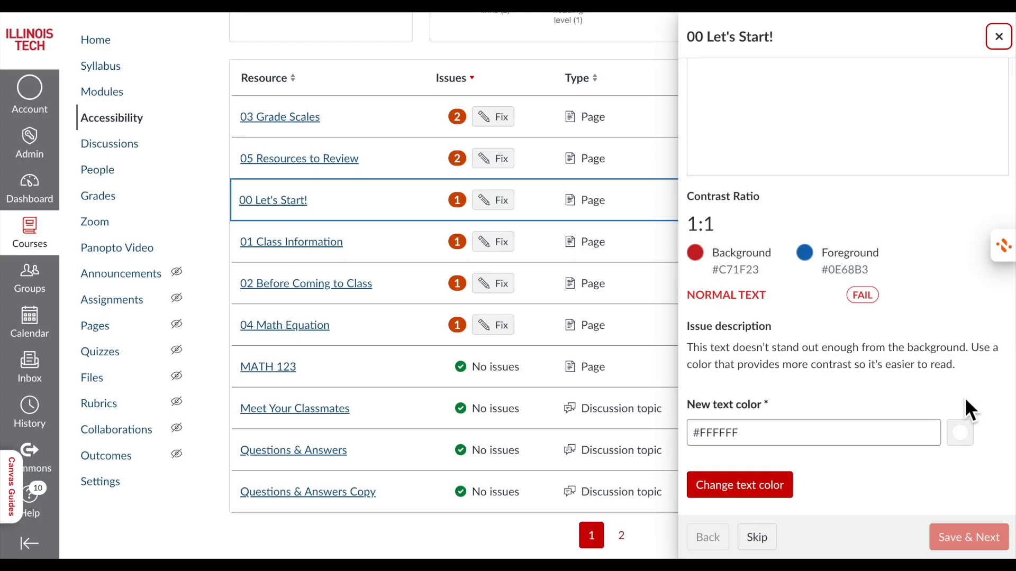
Try a darker shade for the new text color to compare its contrast ratio, and return to white.
left_click(971, 445)
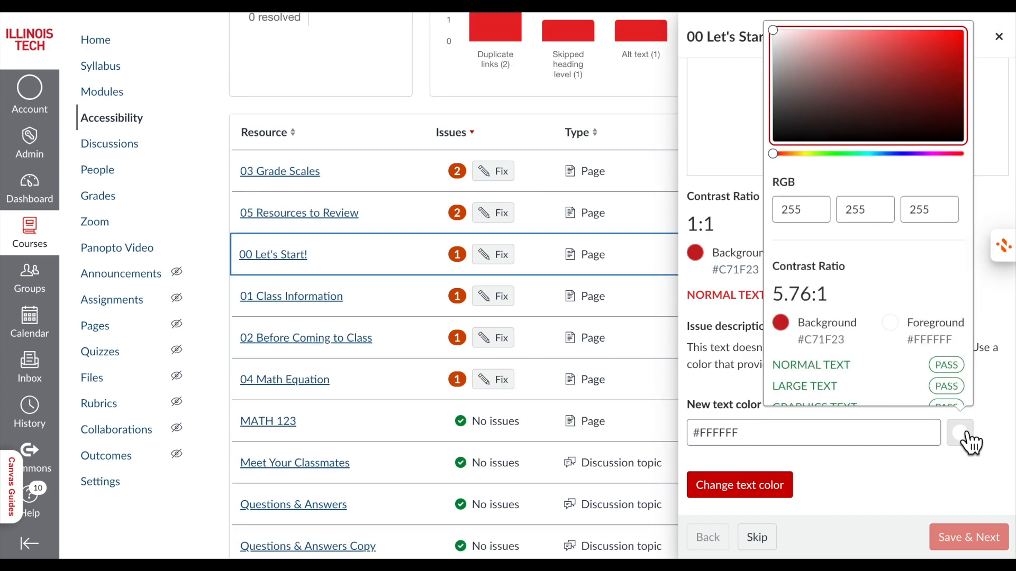
scroll(869, 105, "down", 3)
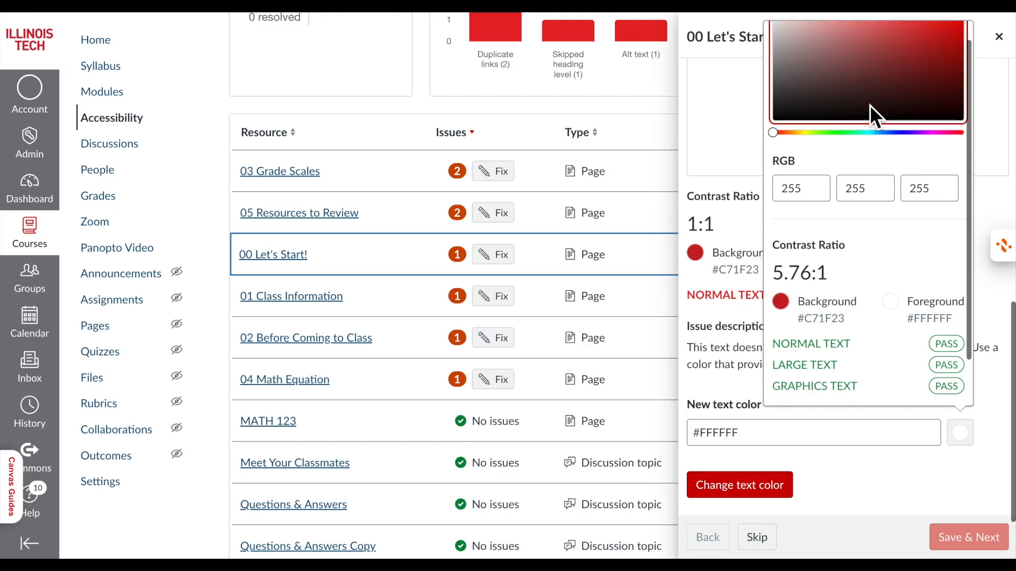
scroll(870, 105, "up", 3)
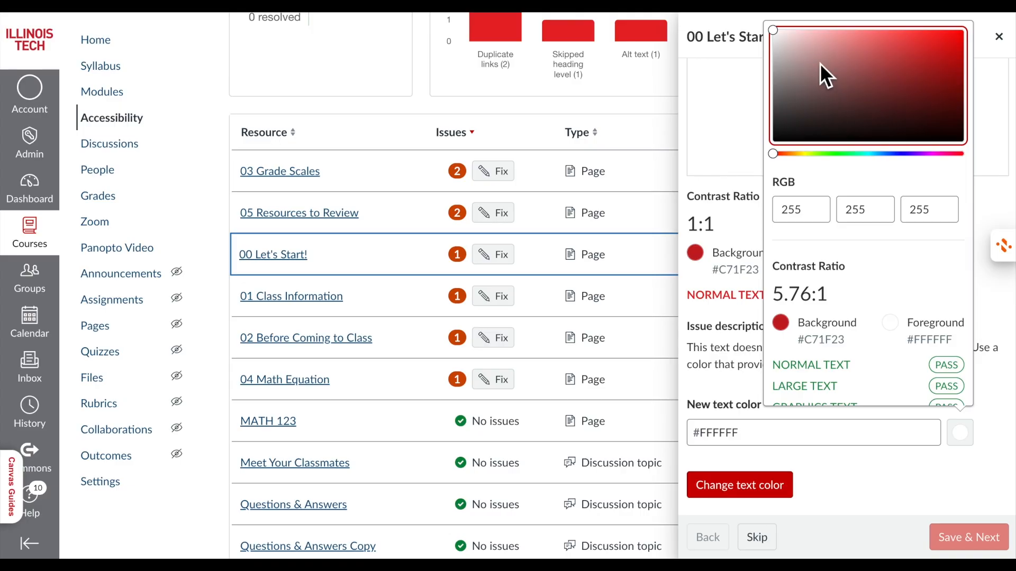
left_click_drag(782, 24, 821, 39)
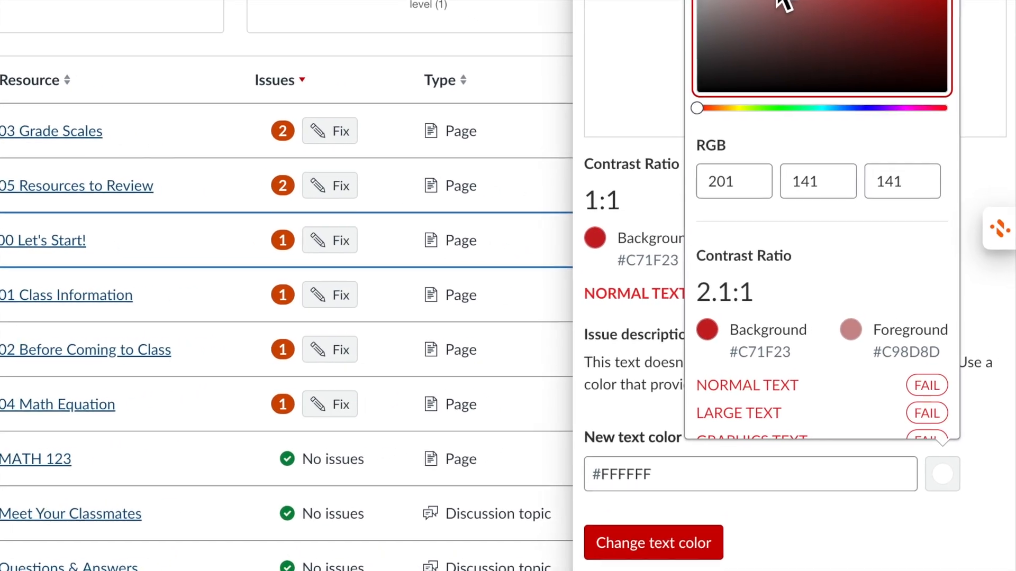
left_click_drag(783, 4, 698, 1)
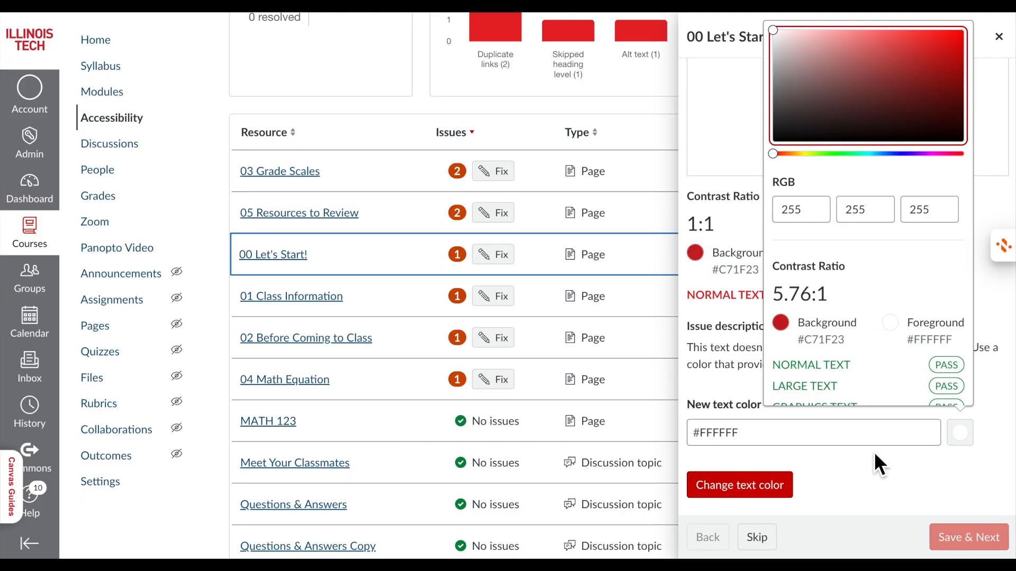
left_click(872, 462)
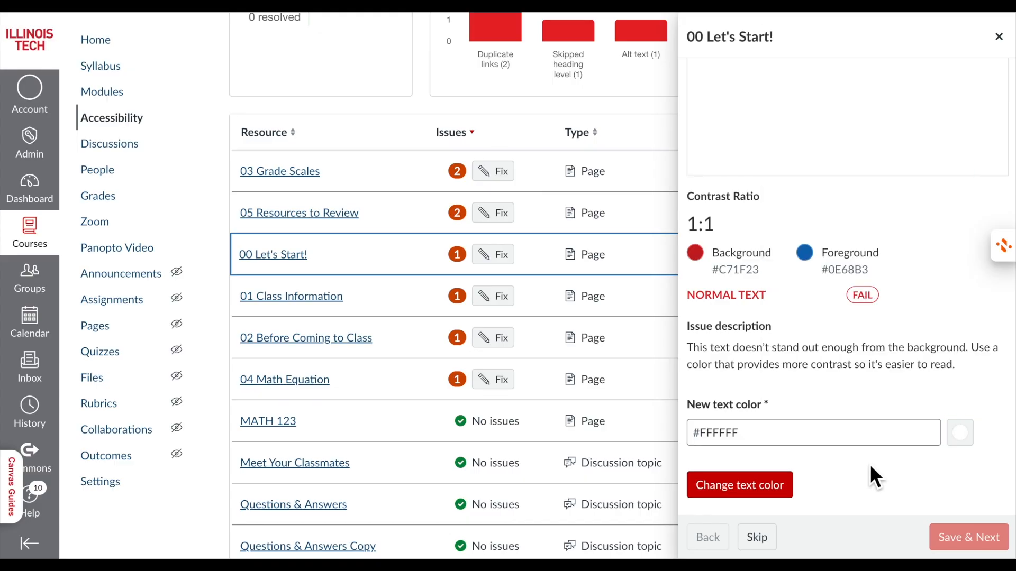
Change the low-contrast text color to #FFFFFF, save the fix and close the 00 Let's Start! issue view.
left_click(757, 507)
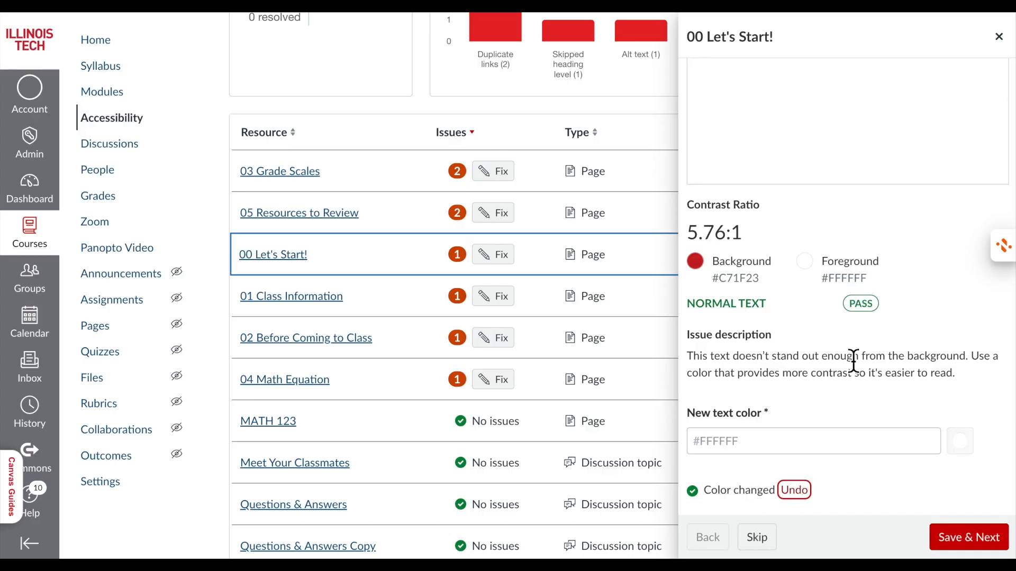
scroll(854, 363, "up", 2)
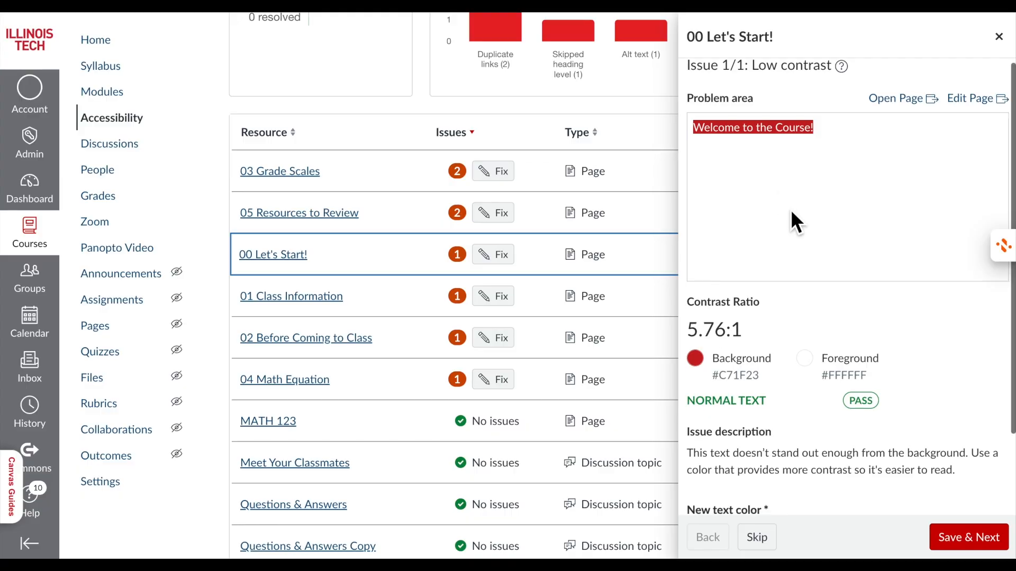
scroll(792, 213, "down", 2)
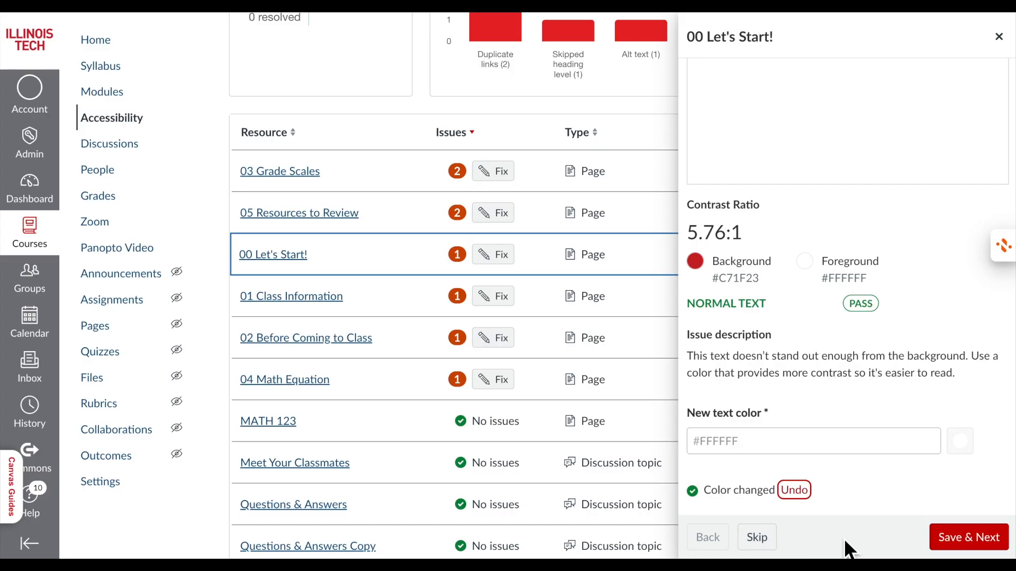
left_click(953, 535)
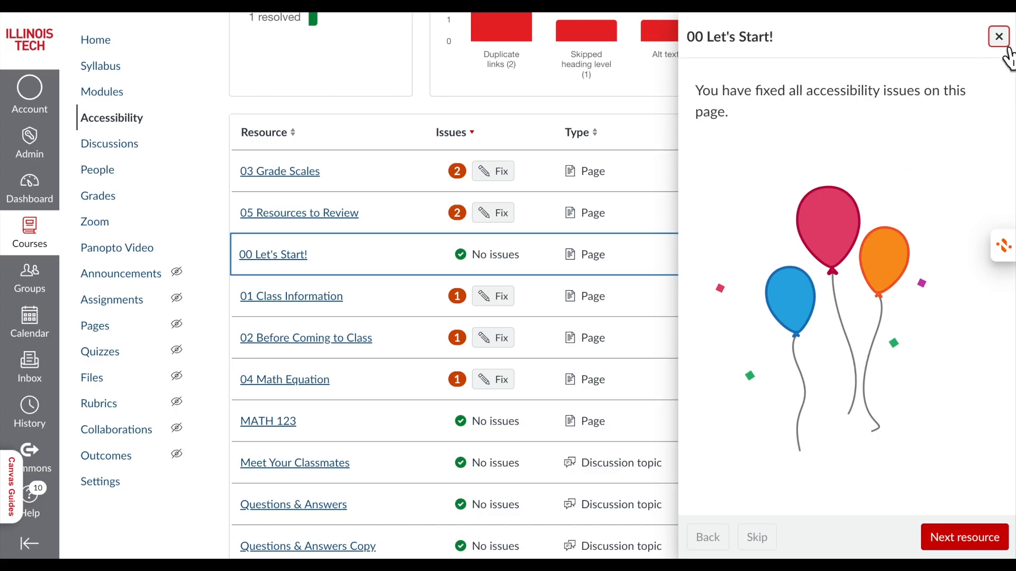
left_click(998, 36)
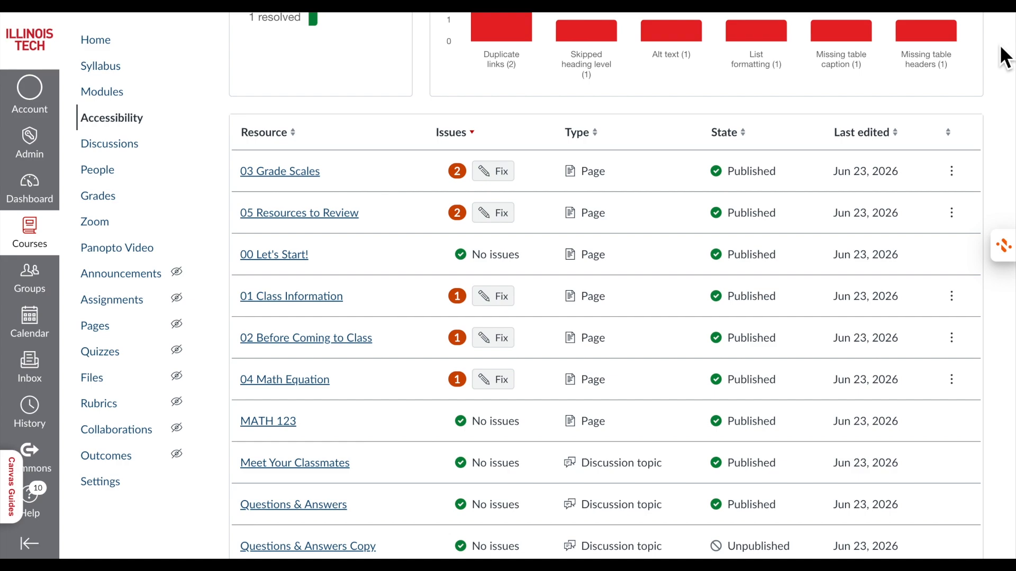
Open the skipped heading level issue of 01 Class Information and read the explanation of why it matters.
left_click(501, 297)
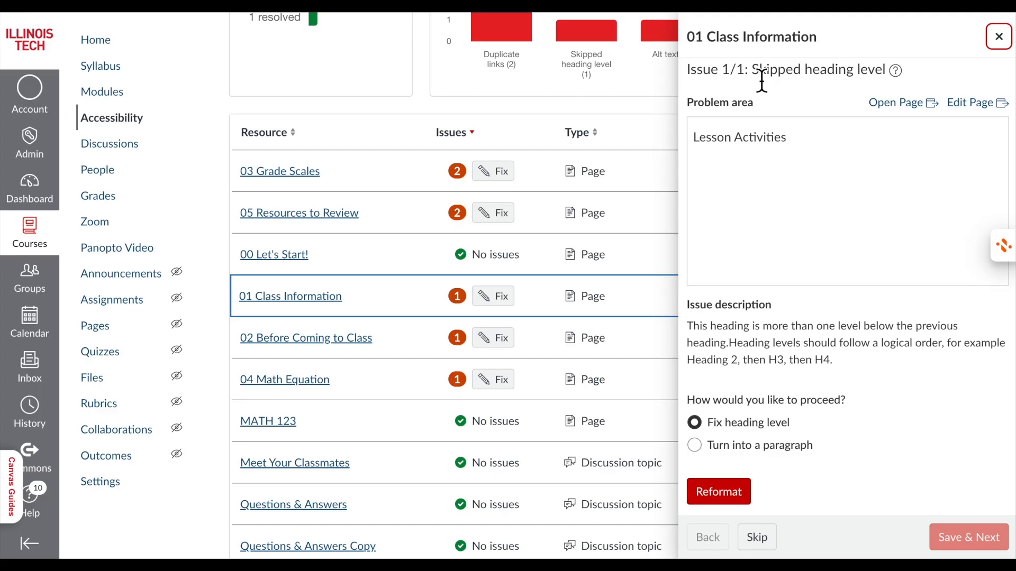
left_click(899, 76)
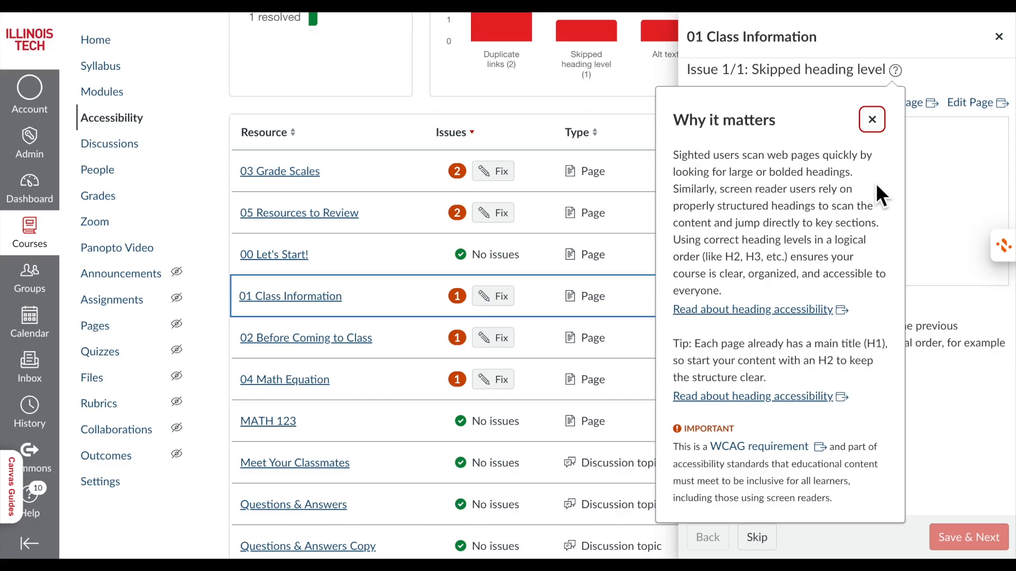
left_click(877, 122)
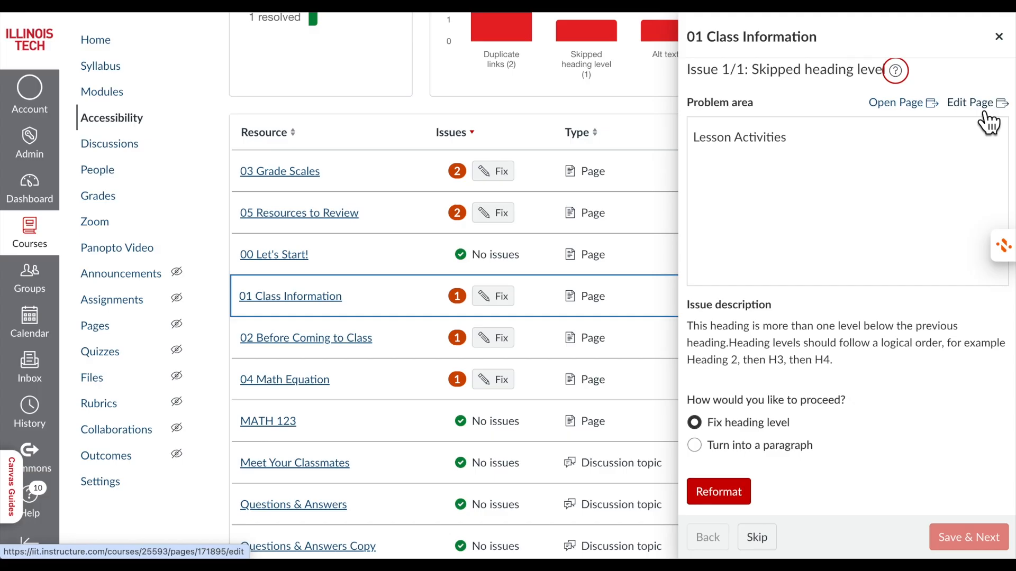
Open the 01 Class Information page for editing and look over its content.
left_click(828, 301)
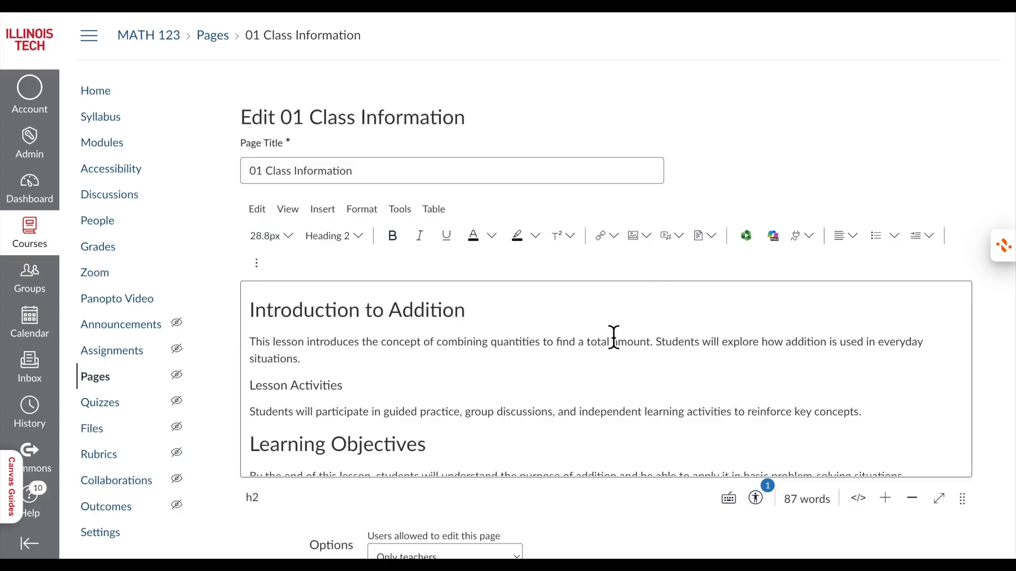
scroll(618, 330, "down", 2)
scroll(609, 344, "down", 1)
scroll(609, 345, "up", 3)
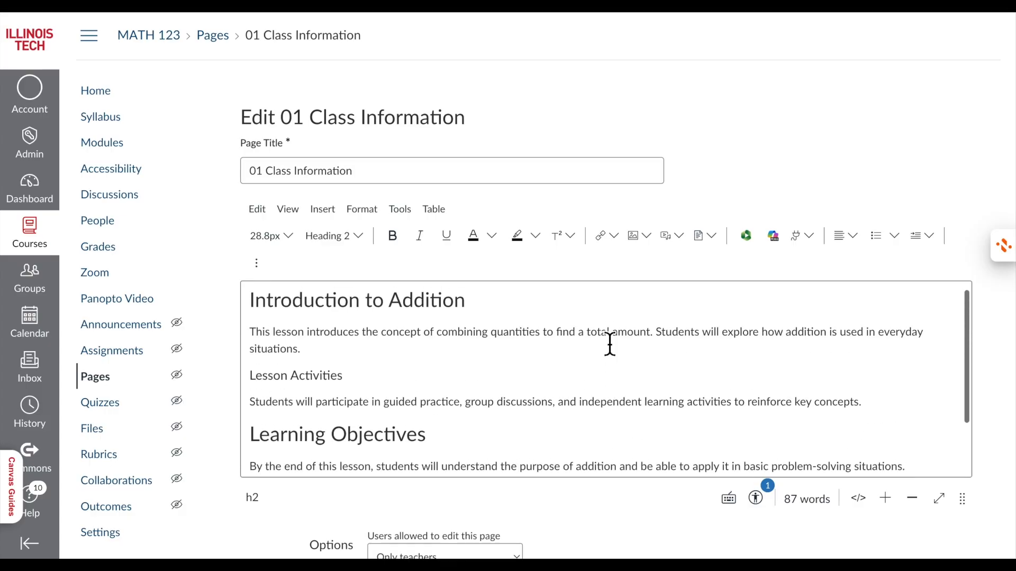
scroll(610, 344, "up", 1)
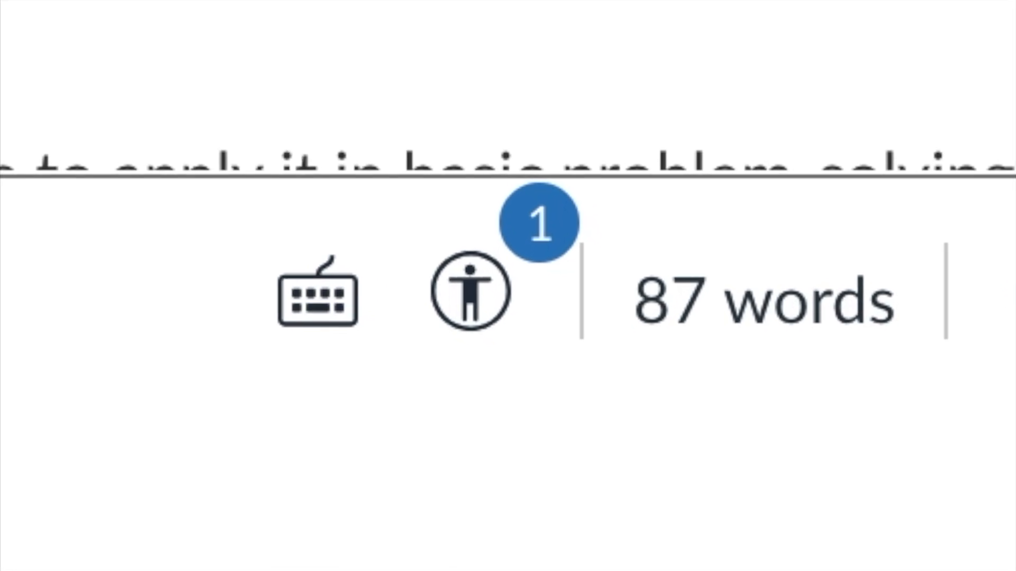
Change the "Lesson Activities" heading to Heading 3 and save the 01 Class Information page.
left_click(405, 317)
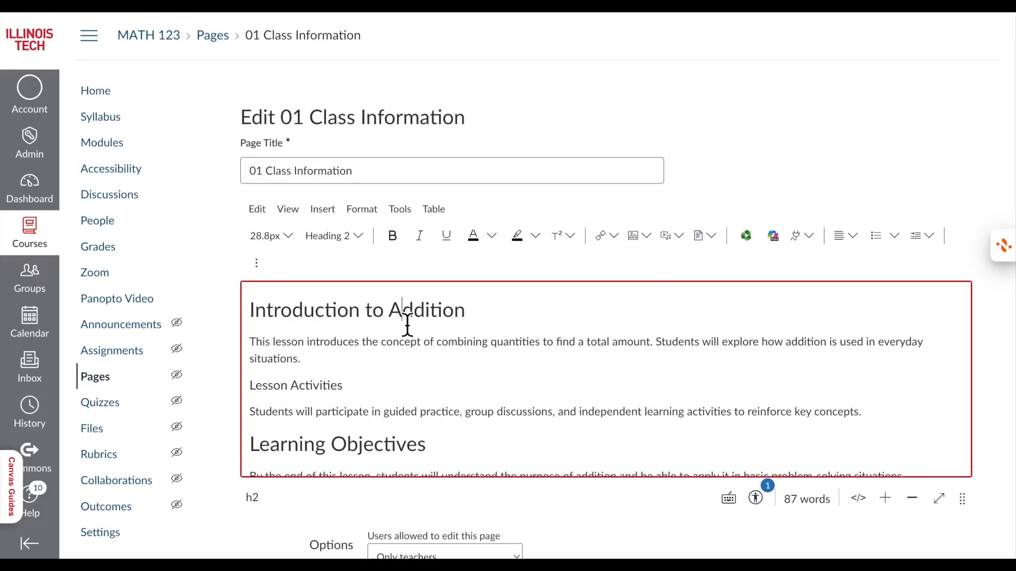
left_click(319, 391)
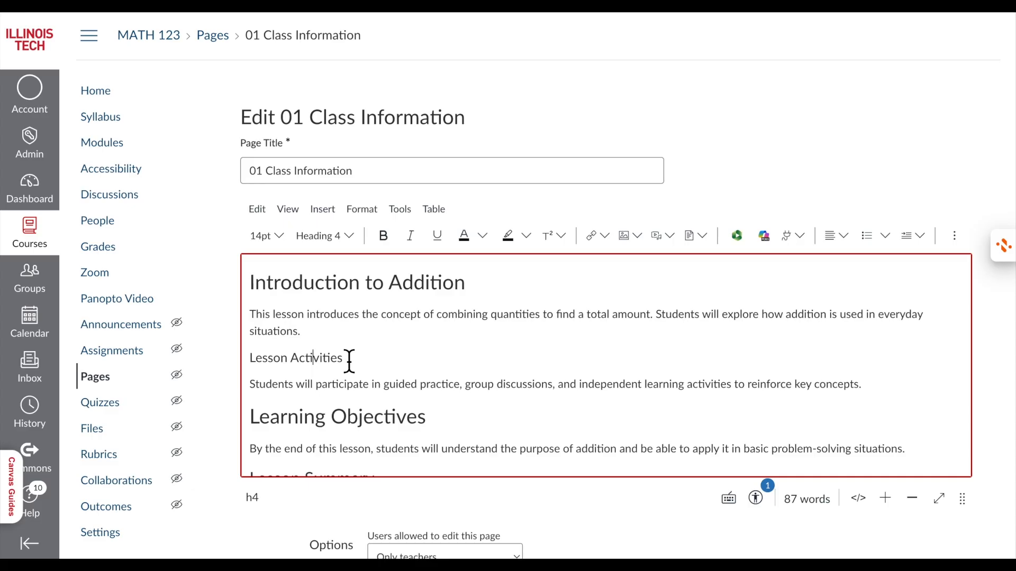
left_click_drag(349, 362, 249, 359)
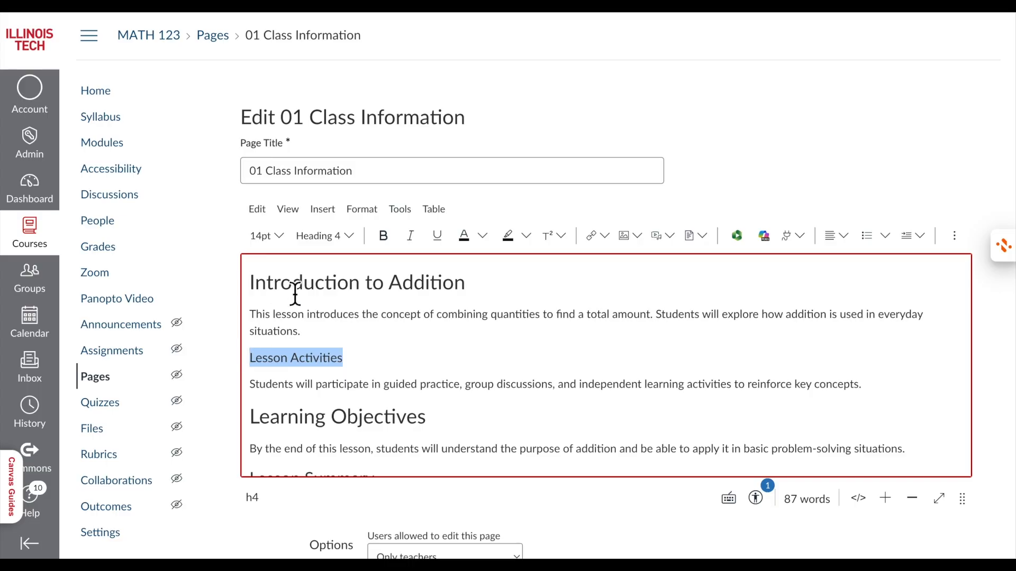
left_click(352, 243)
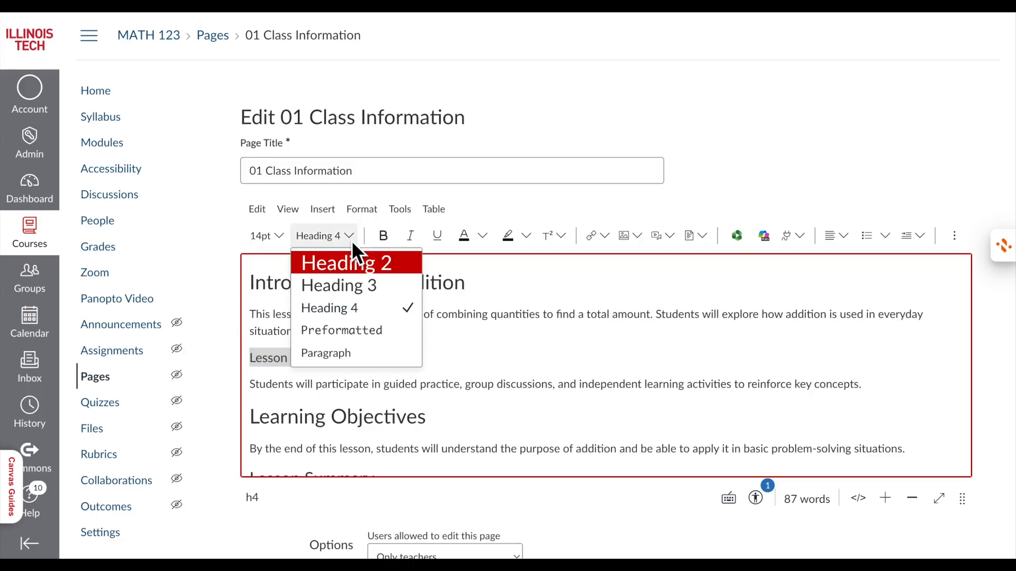
left_click(356, 291)
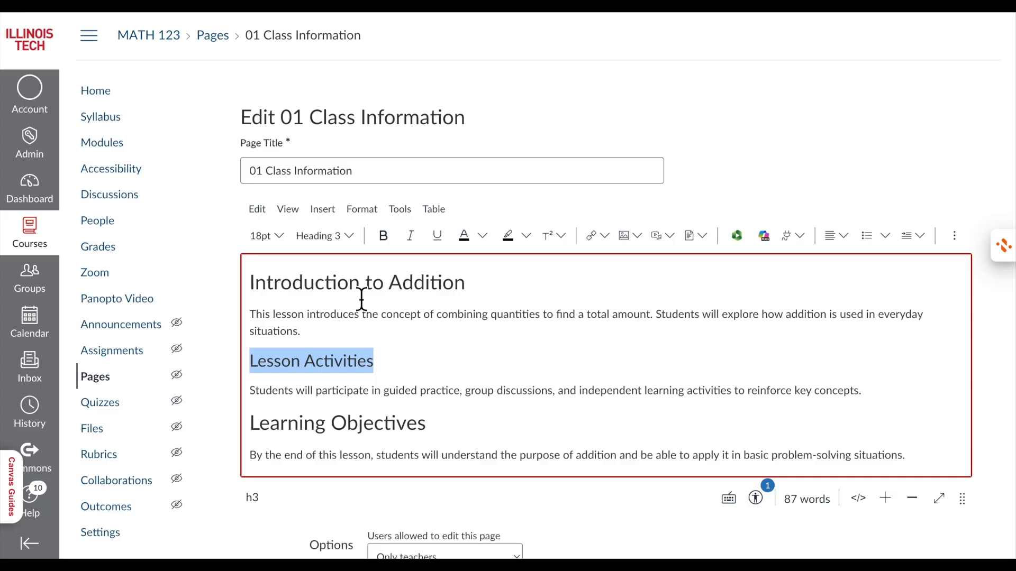
scroll(398, 381, "down", 1)
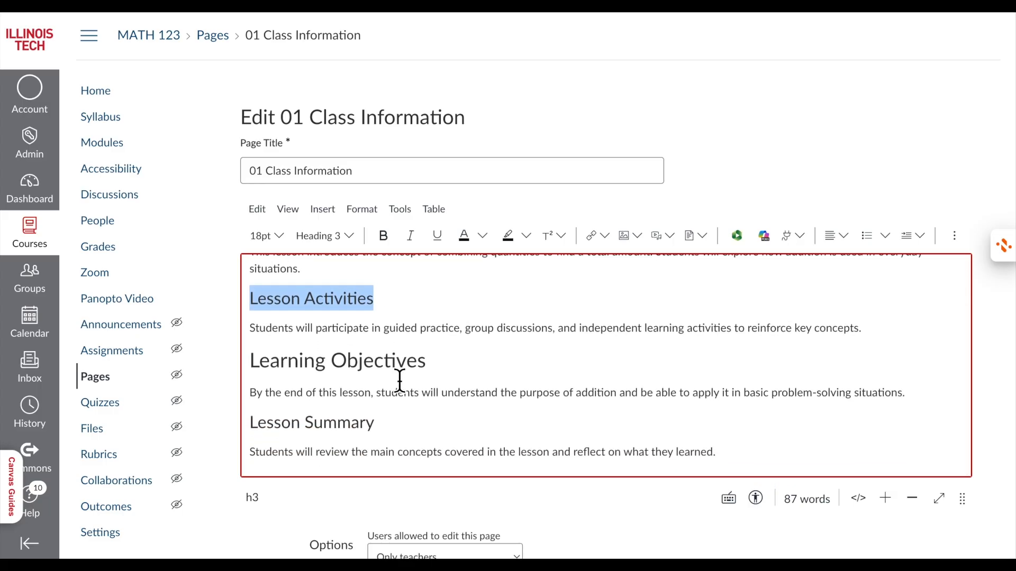
scroll(953, 442, "down", 4)
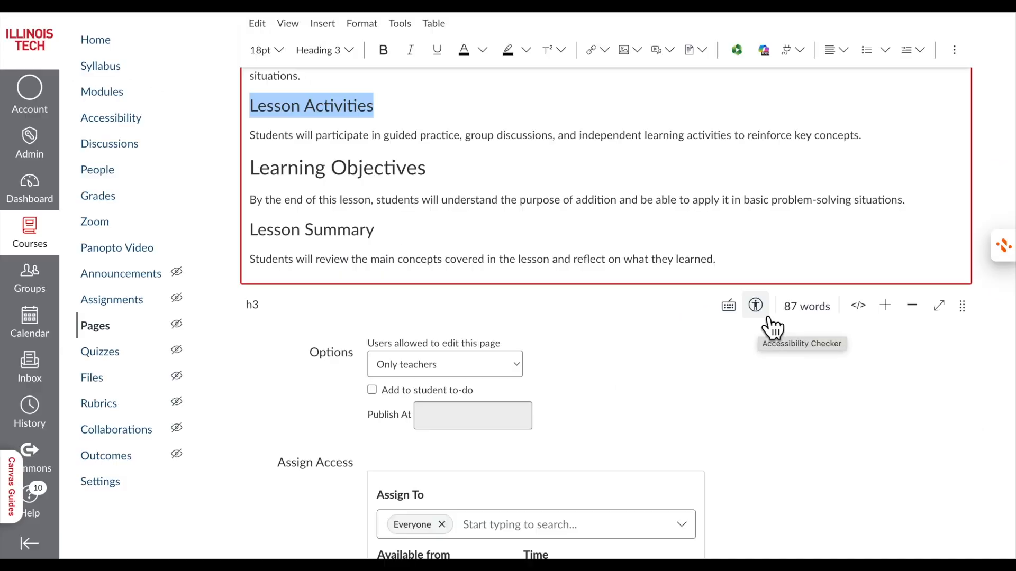
scroll(840, 449, "down", 5)
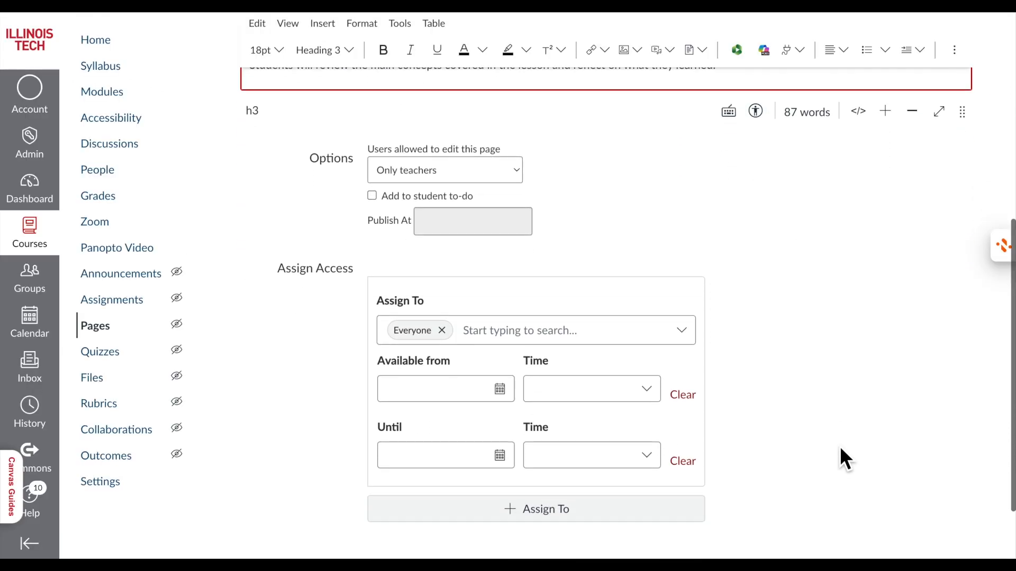
left_click(955, 508)
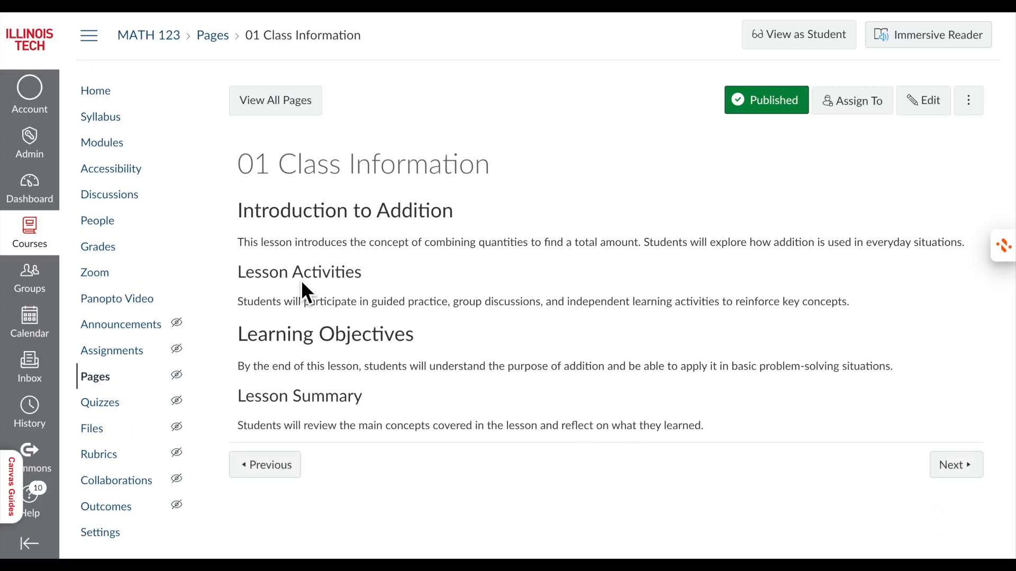
Return to the Course Accessibility Checker and update its report.
left_click(130, 177)
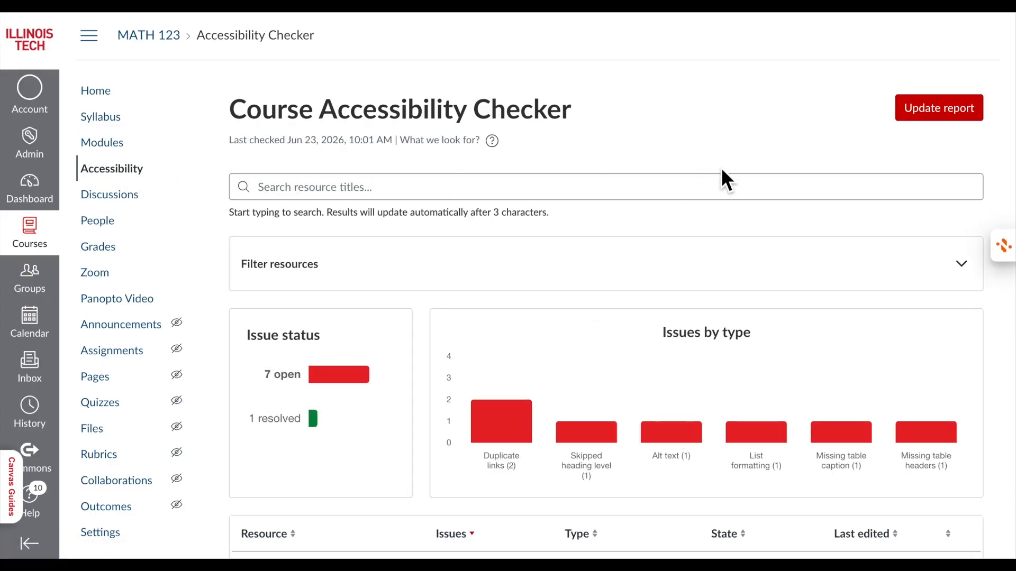
left_click(921, 115)
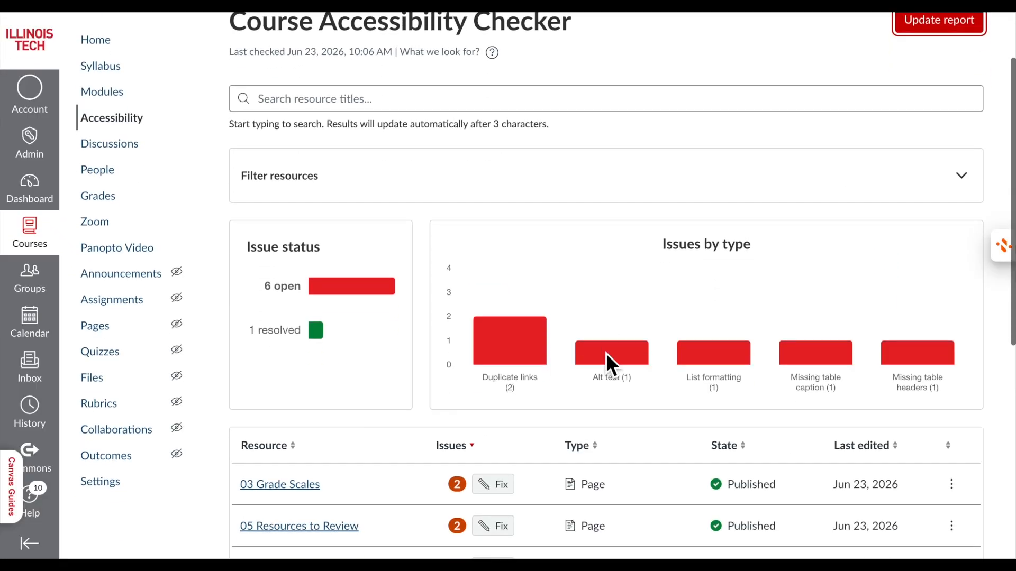
scroll(605, 353, "down", 5)
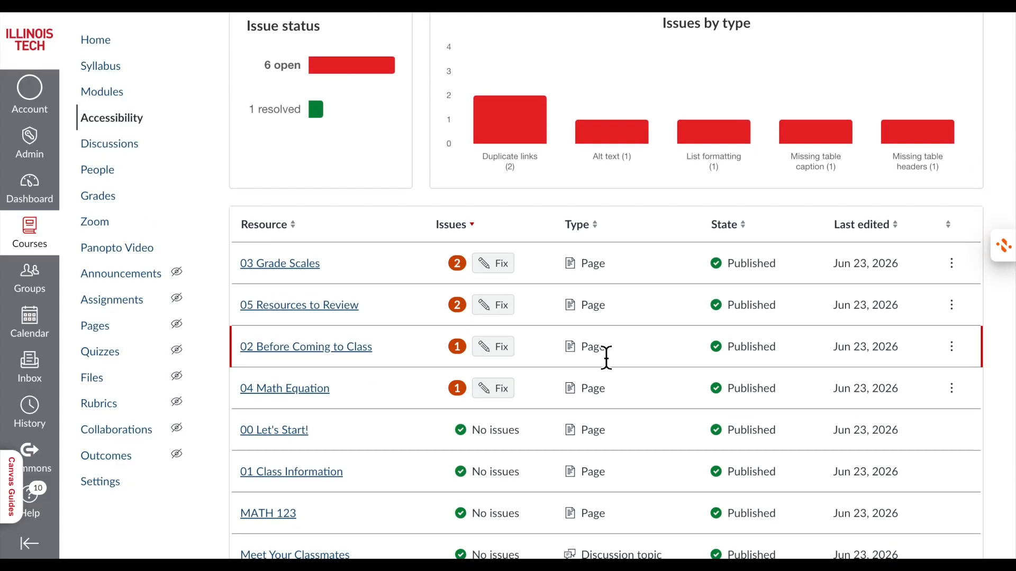
Reformat the misformatted list in 02 Before Coming to Class, save the fix and close the issue view.
left_click(506, 333)
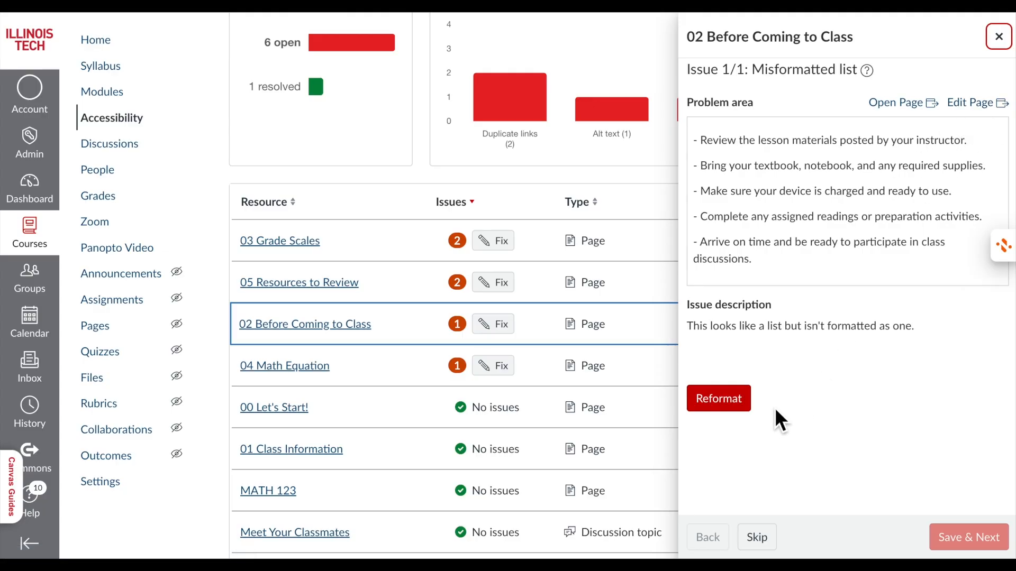
left_click(729, 412)
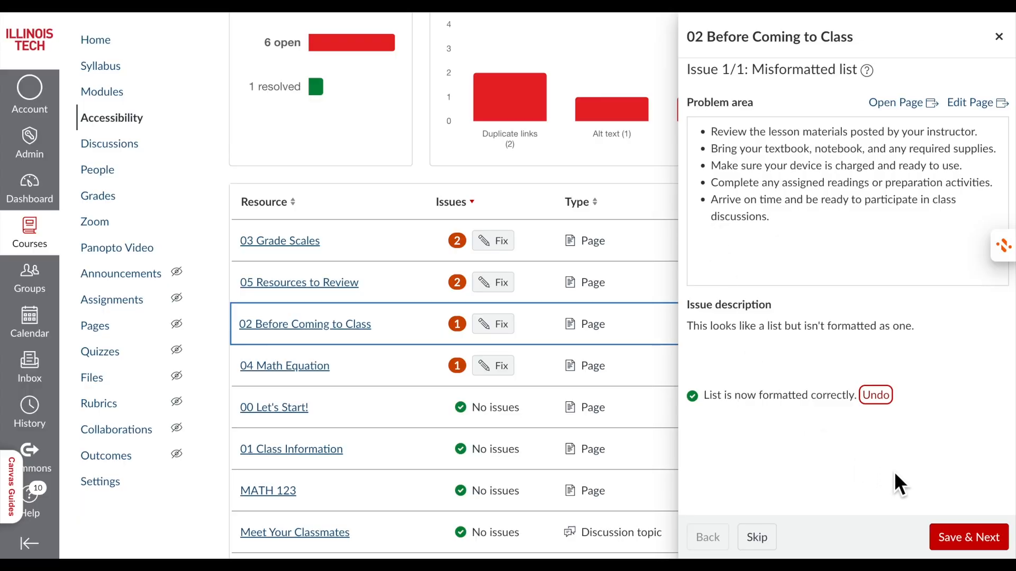
left_click(952, 539)
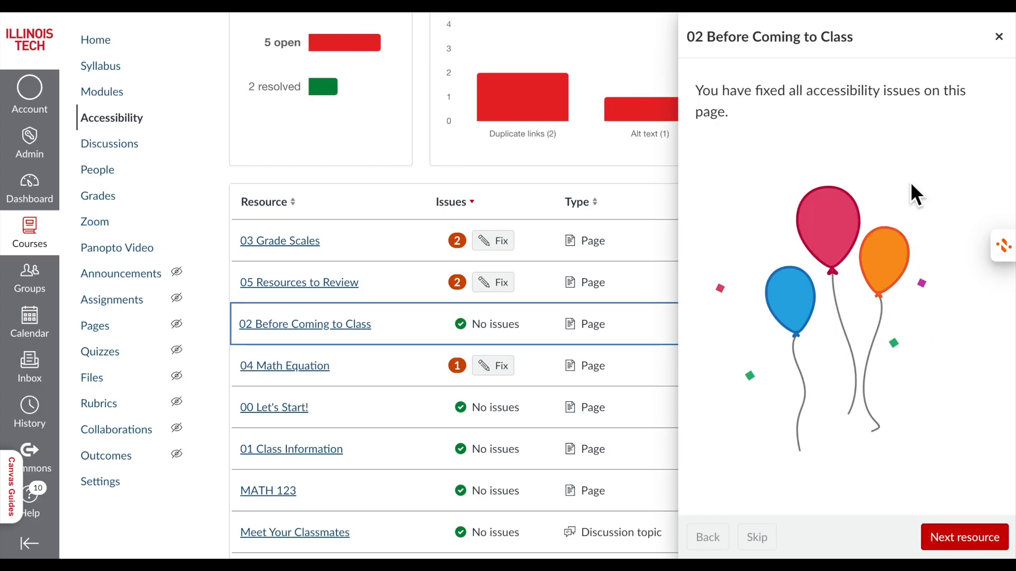
left_click(999, 36)
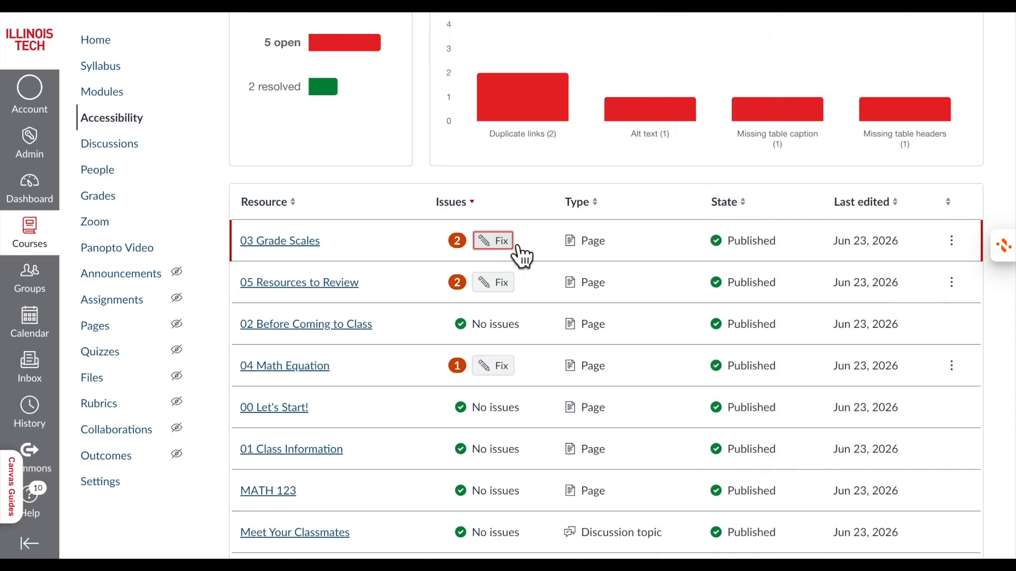
Add and save the 03 Grade Scales table caption "Grade Scale showing the percentage range required for each letter grade (A through F).".
left_click(493, 240)
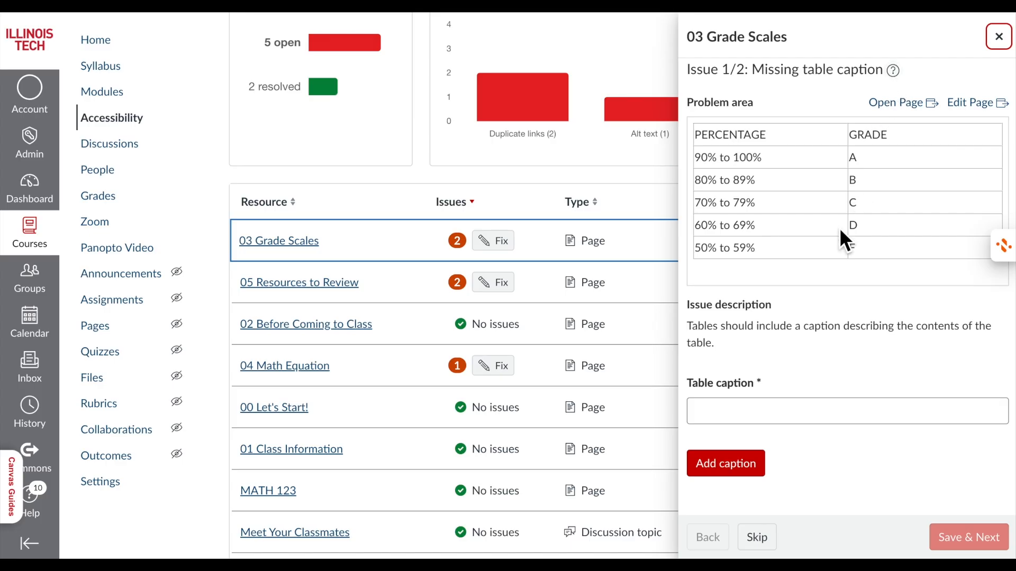
left_click(707, 417)
type("Grade Scale showing the percentage range required for each letter grade (A through F).")
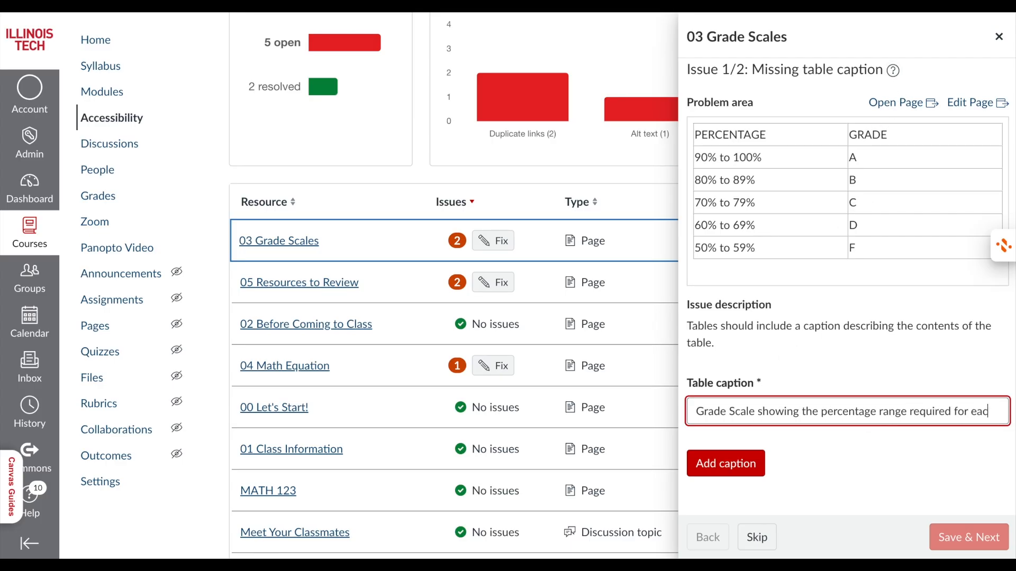
left_click(736, 471)
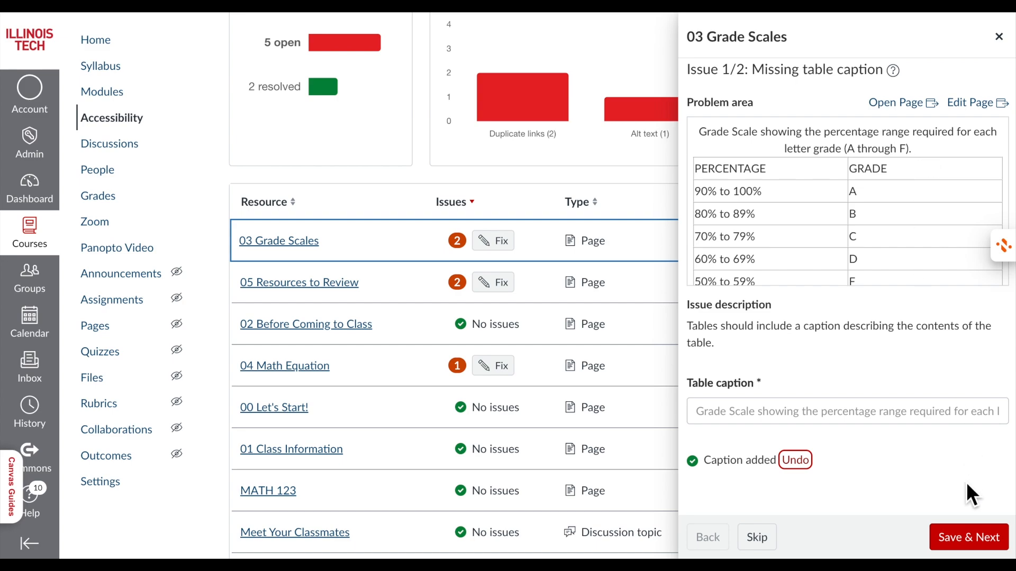
left_click(963, 535)
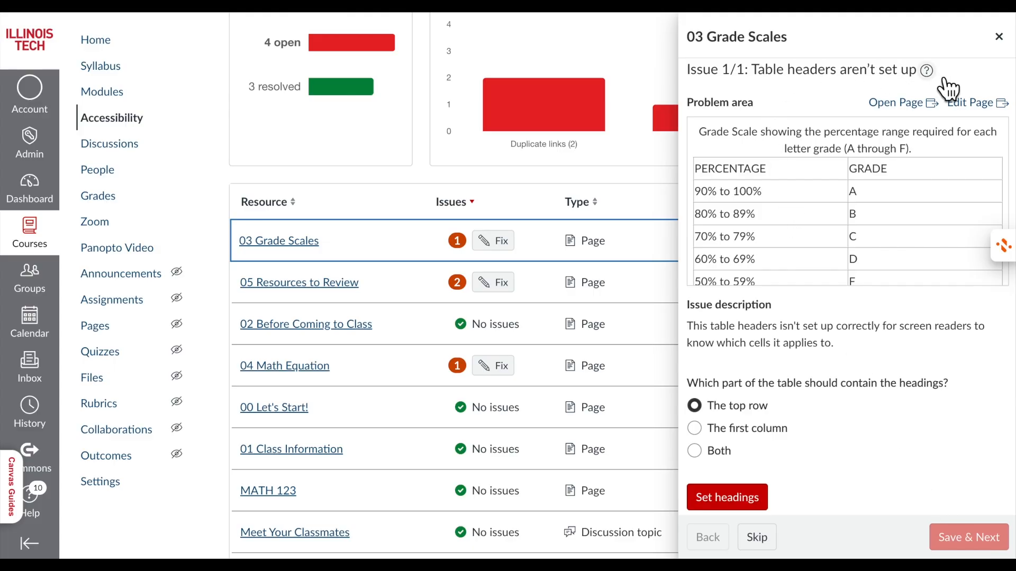
Read the explanation of why missing table headers matter for 03 Grade Scales, and close it.
left_click(926, 70)
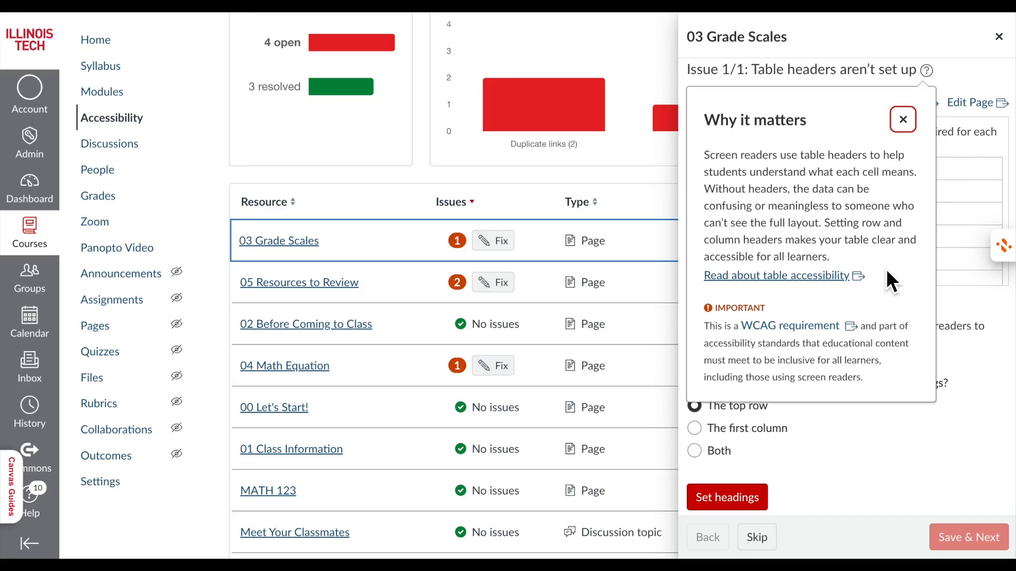
scroll(886, 268, "down", 1)
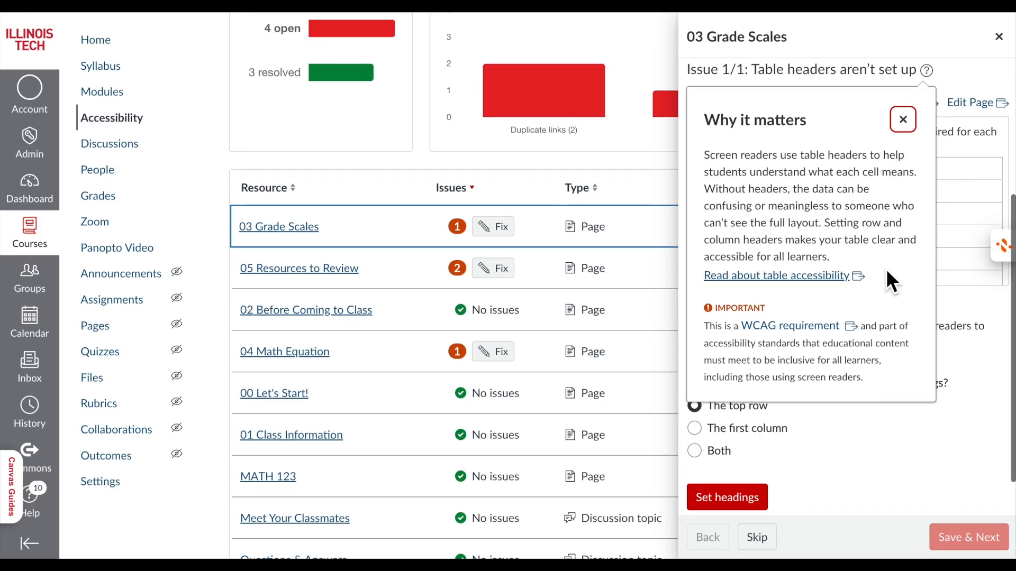
left_click(906, 126)
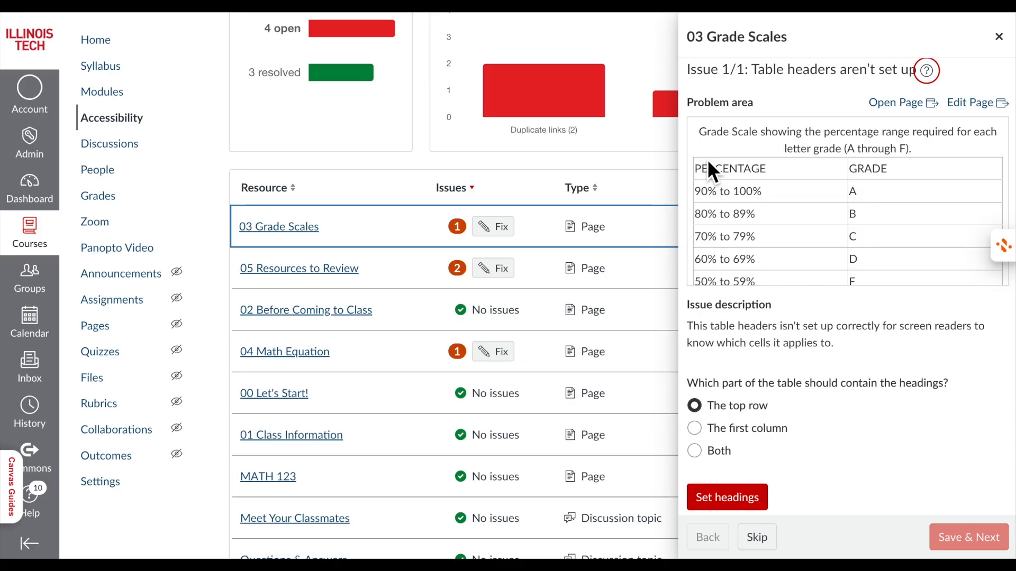
Set the top row of the grade table as its headings, save the fix and close the issue view.
left_click(730, 498)
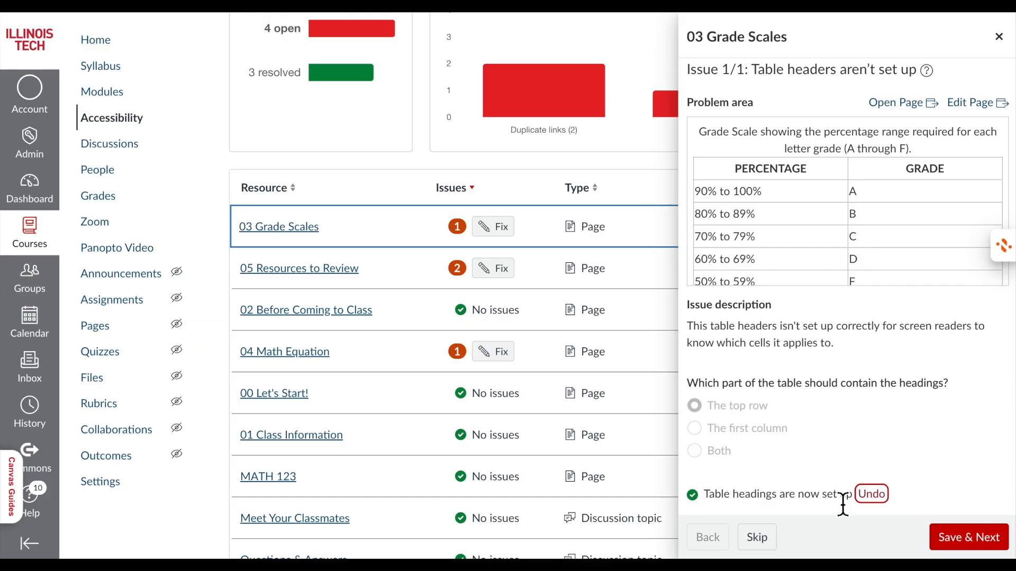
left_click(977, 542)
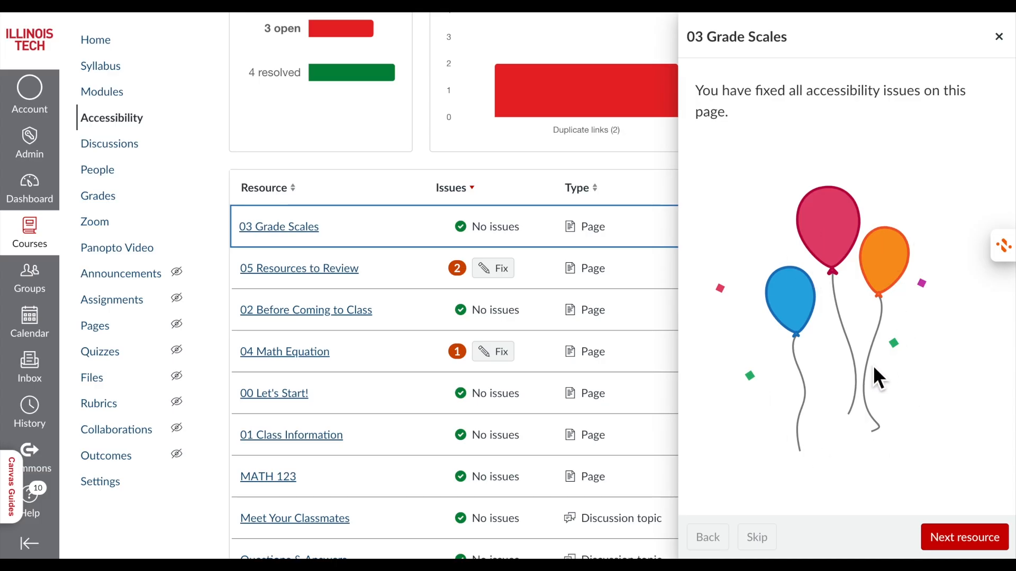
left_click(998, 36)
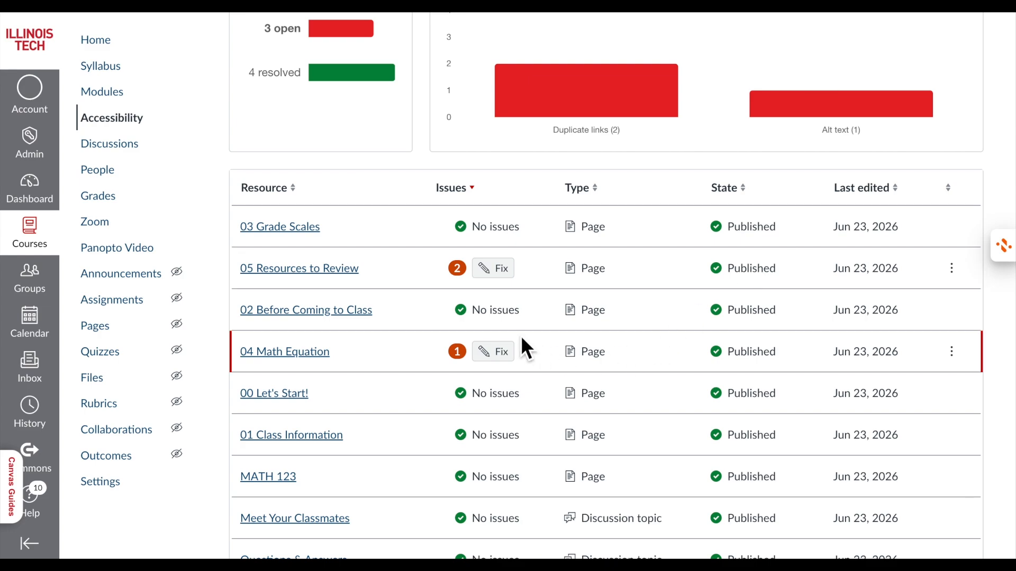
Replace the 04 Math Equation image's alt text with "A teacher writing the equation "2 + 3 = 5" on a classroom chalkboard.".
left_click(499, 360)
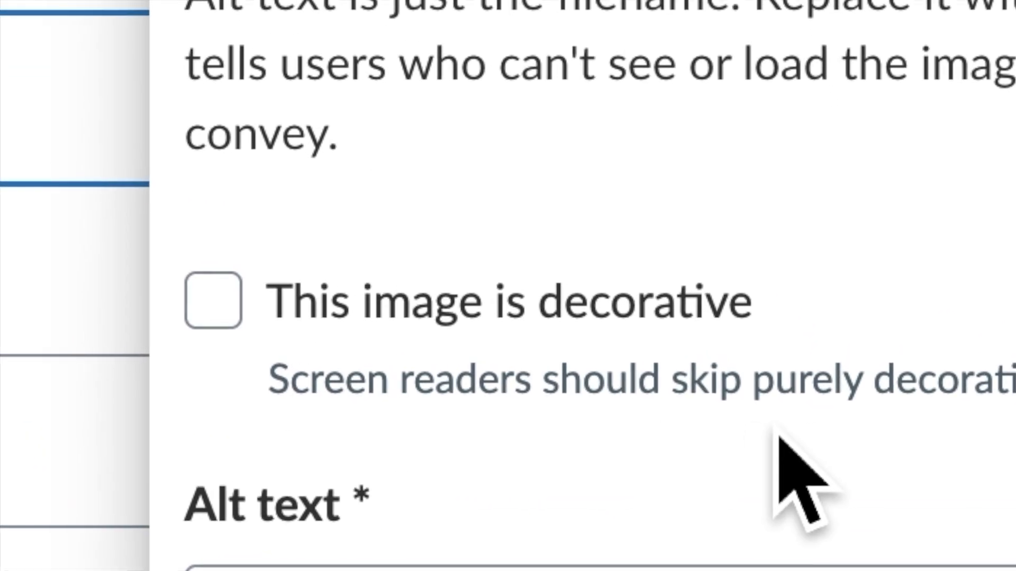
scroll(839, 430, "down", 2)
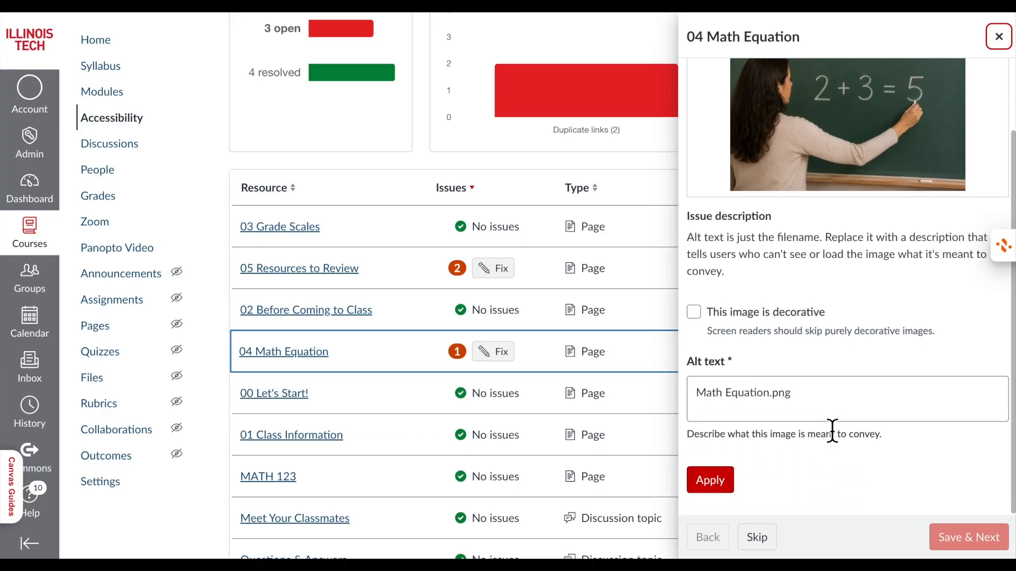
left_click(811, 403)
key("BackSpace")
key("BackSpace")
key("BackSpace")
key("BackSpace")
key("BackSpace")
key("BackSpace")
key("BackSpace")
key("BackSpace")
key("BackSpace")
key("BackSpace")
key("BackSpace")
key("BackSpace")
key("BackSpace")
key("BackSpace")
key("BackSpace")
key("BackSpace")
key("BackSpace")
type("A teacher writing the")
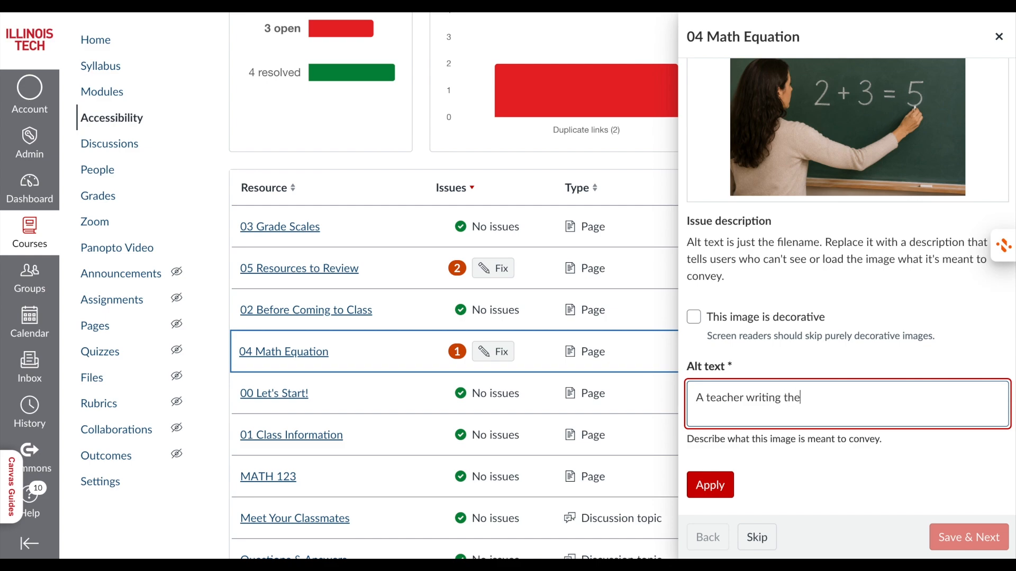
type(" equation \"2 + 3 = 5\" on a classr")
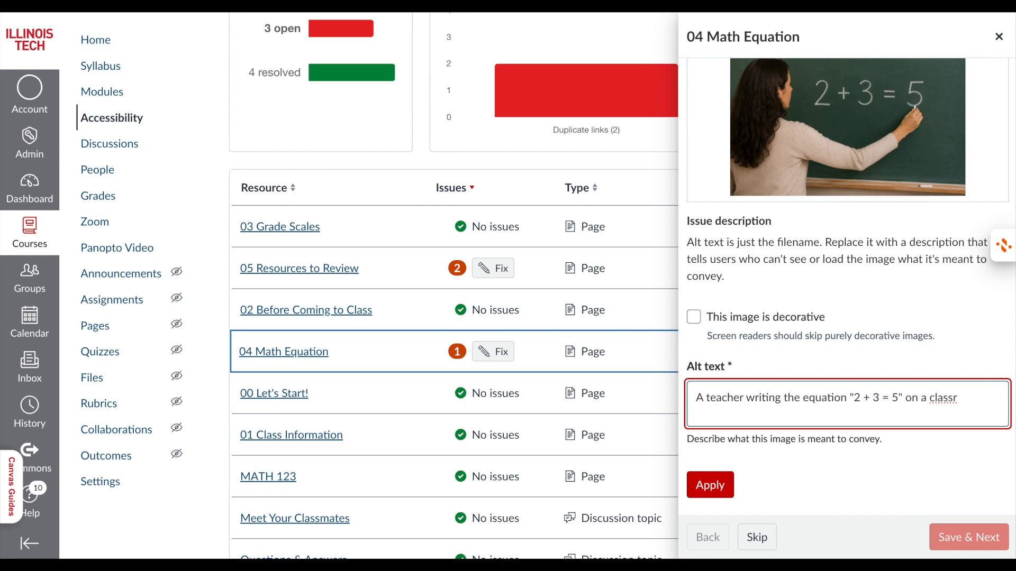
type("oom chalkboard.")
Apply the new alt text, save the fix and close the 04 Math Equation issue view.
left_click(714, 487)
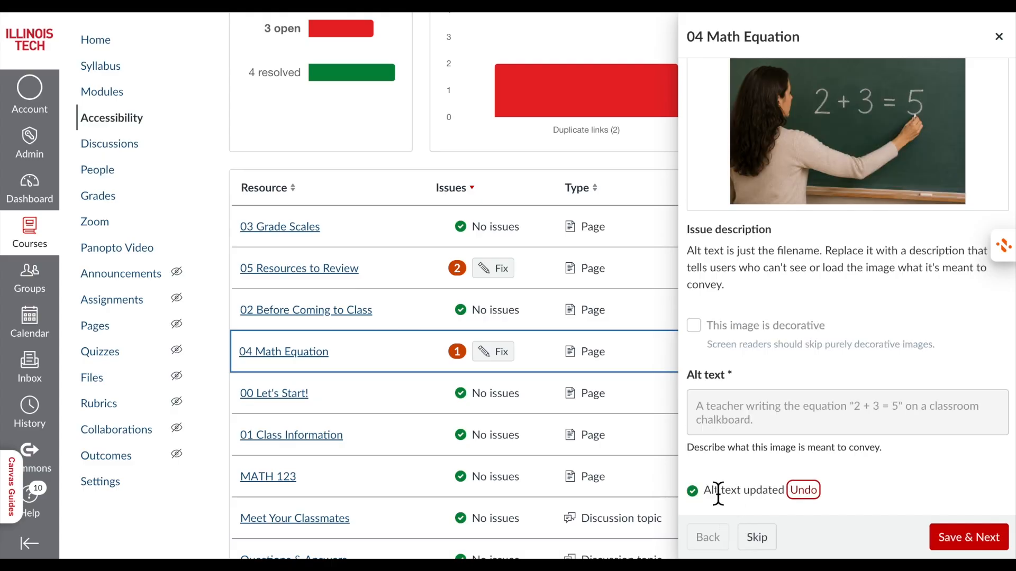
left_click(971, 544)
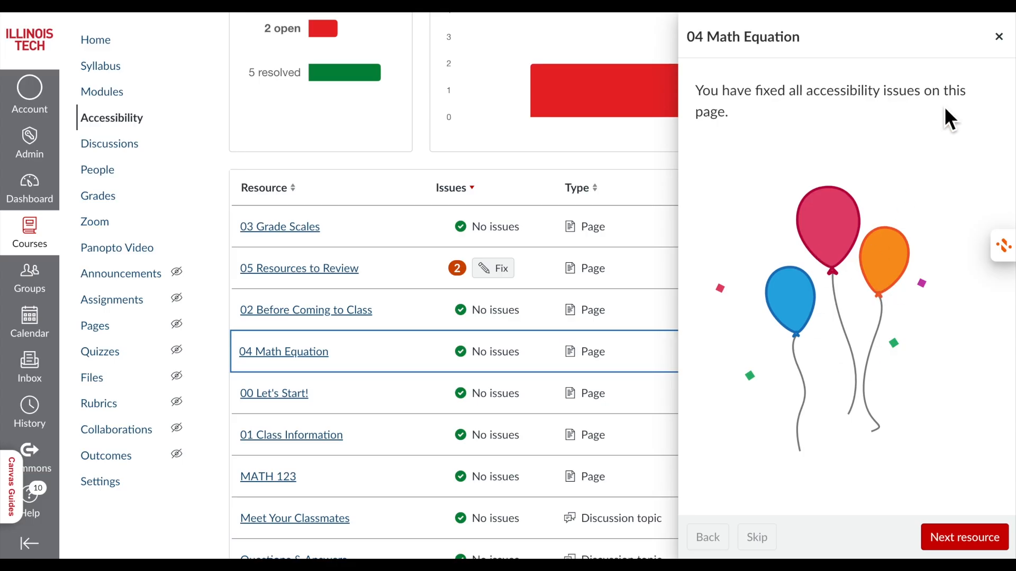
left_click(999, 36)
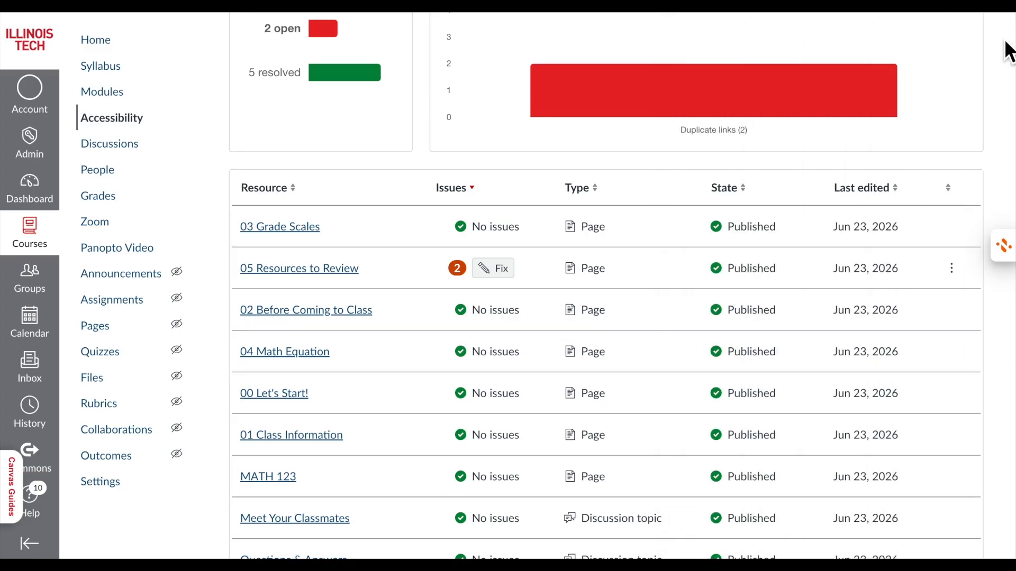
Try to merge the duplicate links reported for 05 Resources to Review, and open that page for editing.
left_click(506, 272)
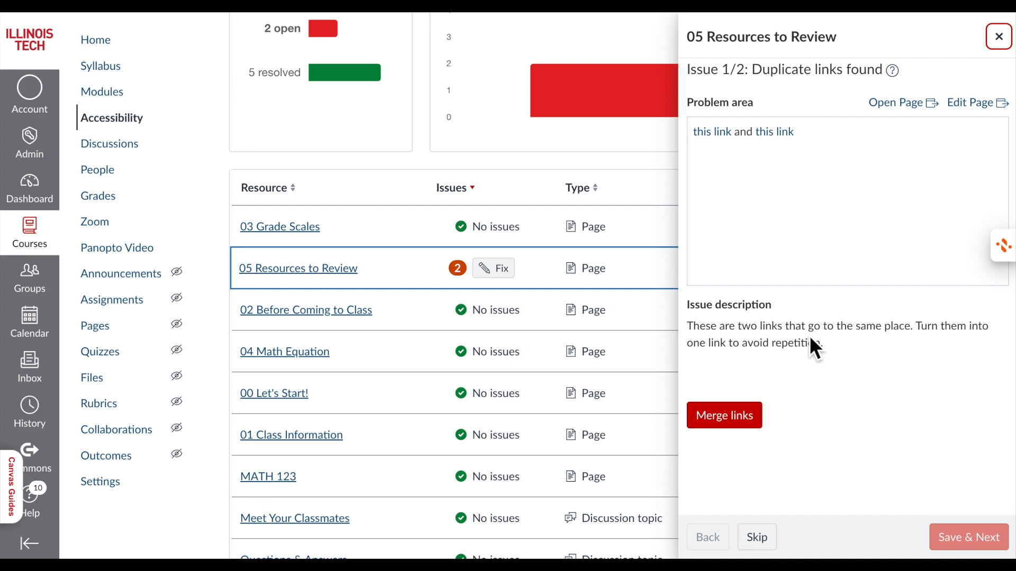
left_click(738, 422)
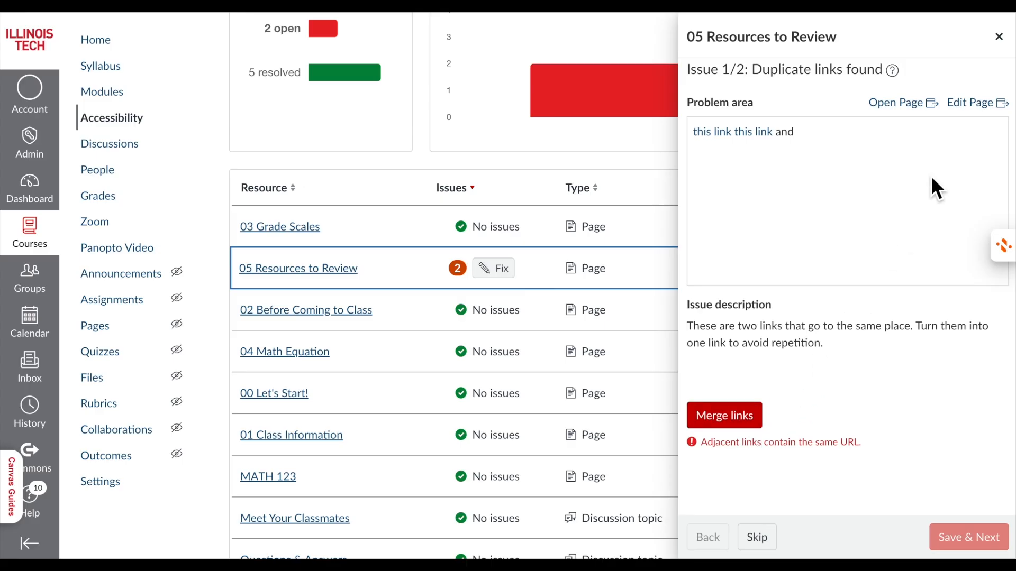
left_click(979, 105)
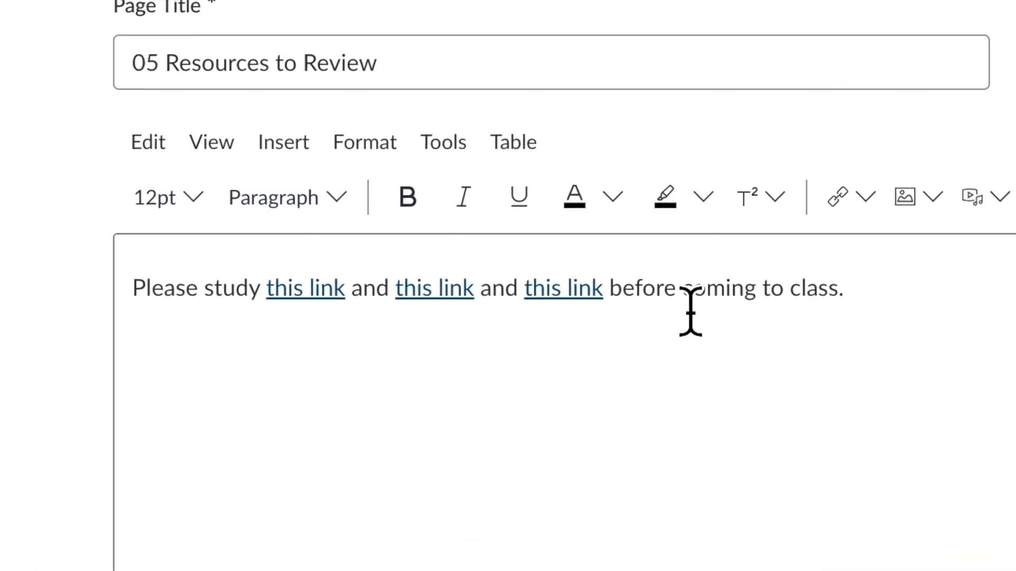
Delete the second and third "this link" links and the "and" before each, keeping only the first link in the sentence.
left_click(583, 300)
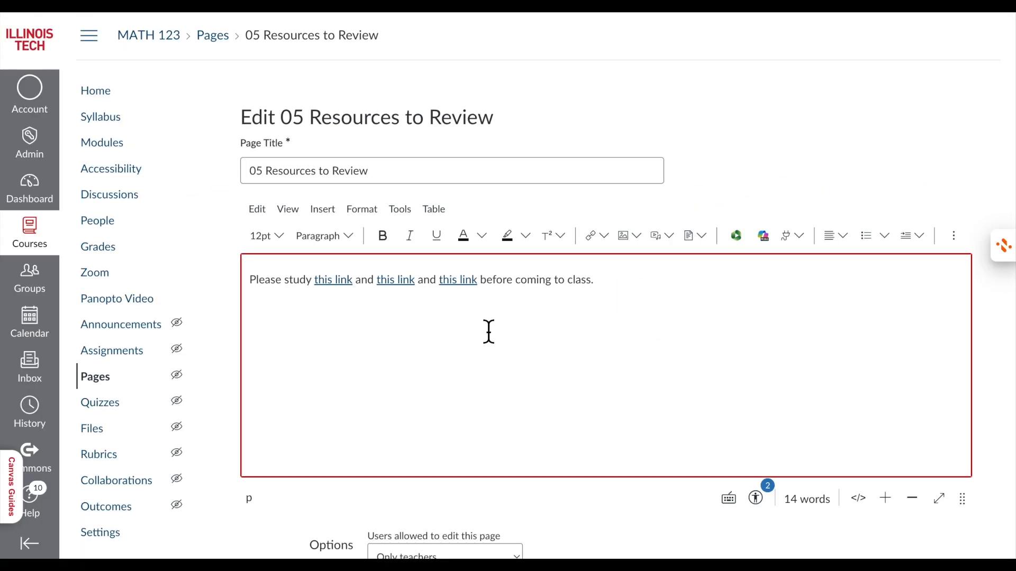
key("BackSpace")
key("BackSpace")
key("BackSpace")
key("BackSpace")
key("BackSpace")
key("BackSpace")
key("BackSpace")
key("BackSpace")
key("BackSpace")
key("BackSpace")
key("BackSpace")
key("BackSpace")
key("BackSpace")
key("BackSpace")
key("BackSpace")
key("BackSpace")
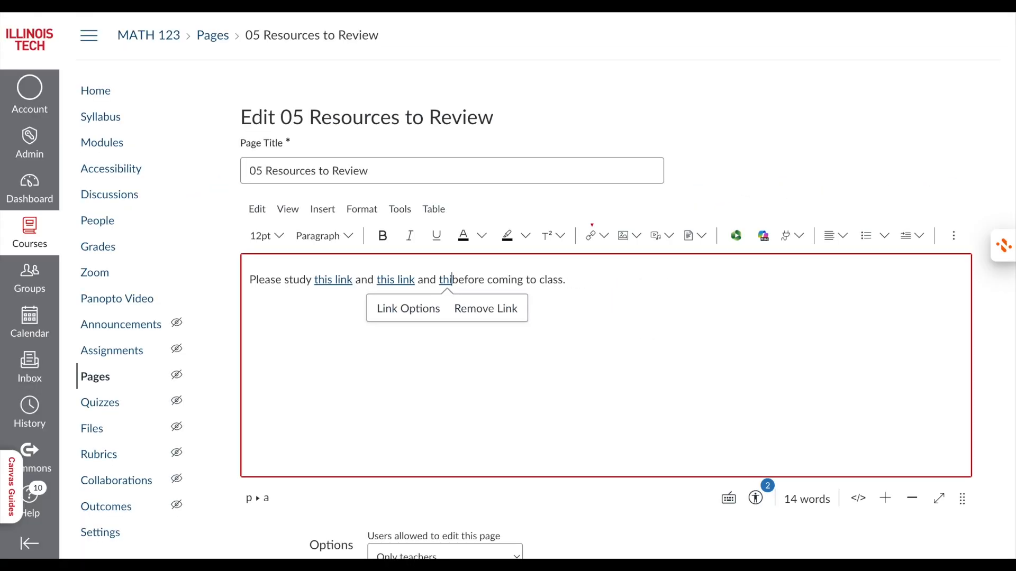
key("BackSpace")
key("BackSpace")
key("BackSpace")
key("BackSpace")
key("BackSpace")
key("BackSpace")
key("BackSpace")
key("BackSpace")
key("BackSpace")
key("BackSpace")
key("BackSpace")
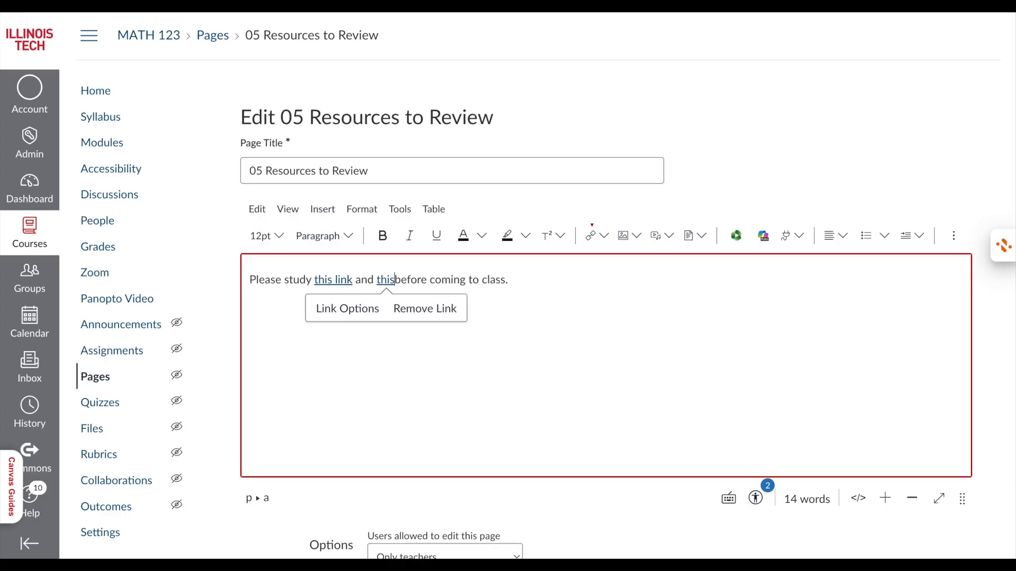
key("BackSpace")
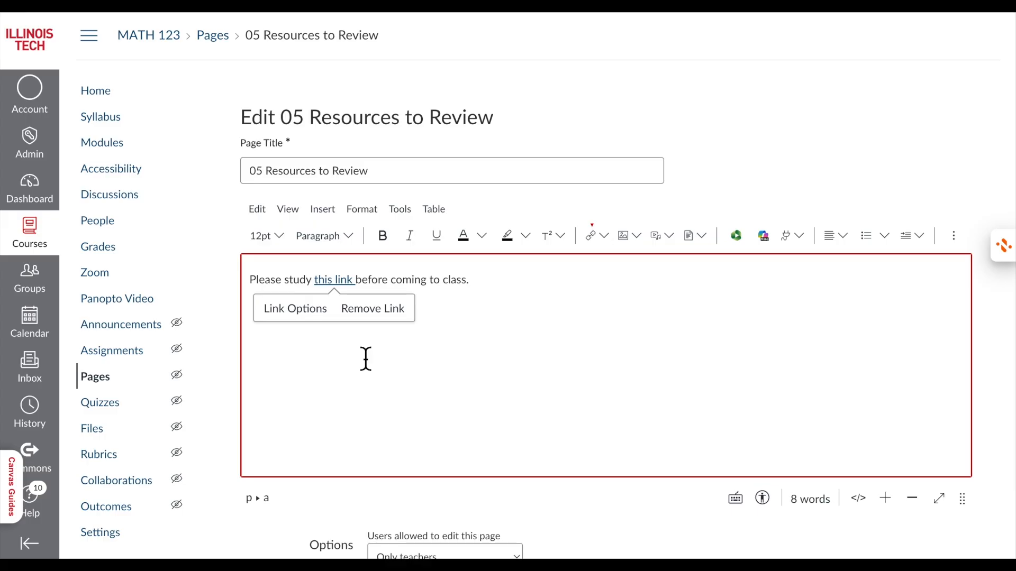
Change the remaining link's text to "the class information" and save the 05 Resources to Review page.
left_click(303, 312)
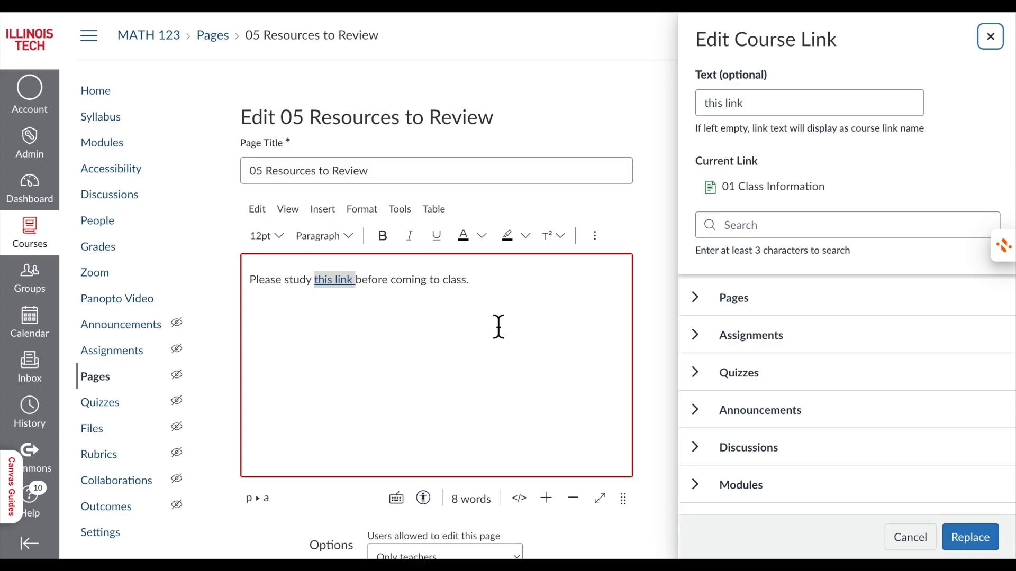
left_click_drag(750, 103, 704, 103)
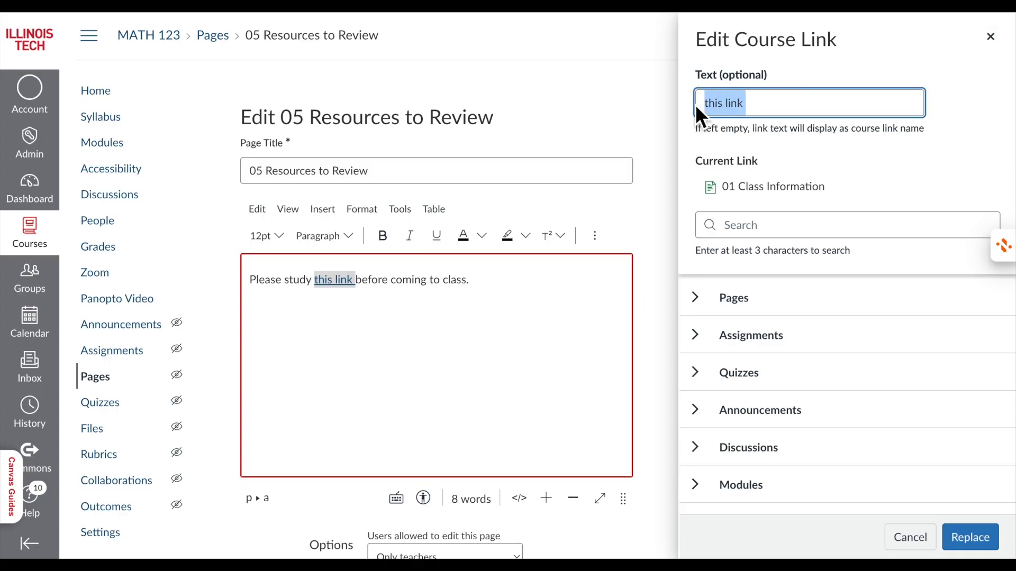
type("the class information")
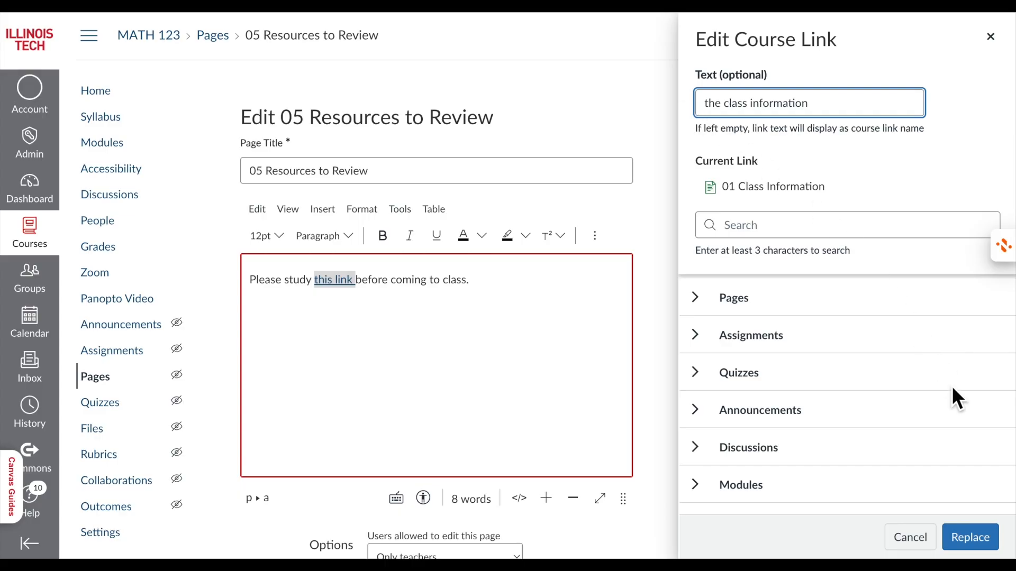
left_click(973, 539)
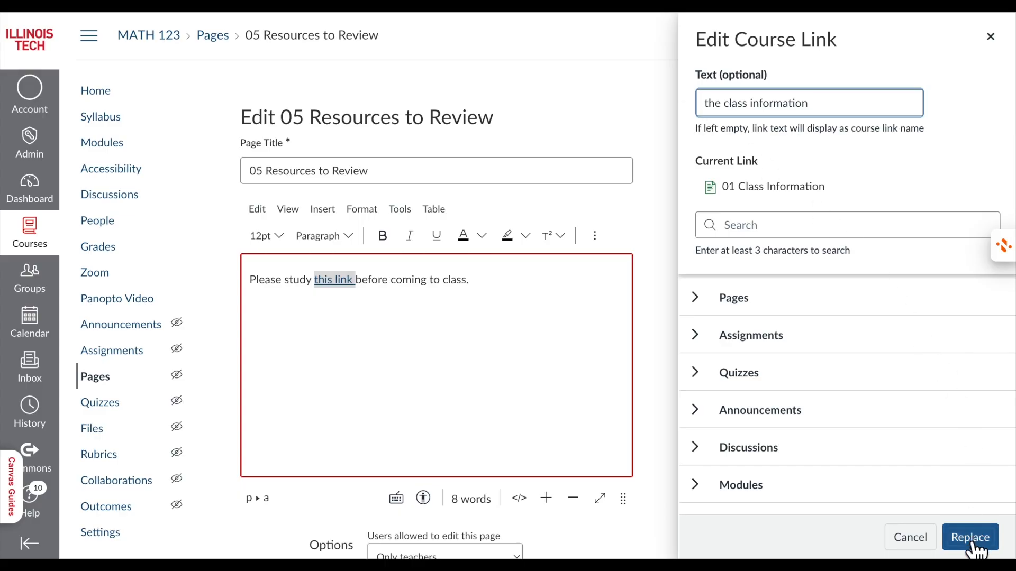
scroll(746, 379, "down", 5)
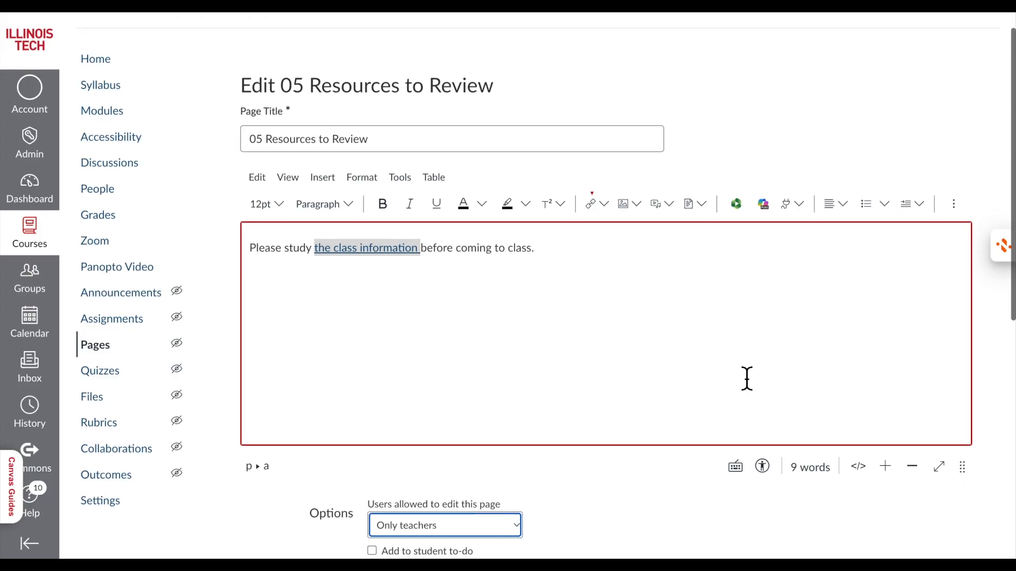
scroll(753, 359, "down", 5)
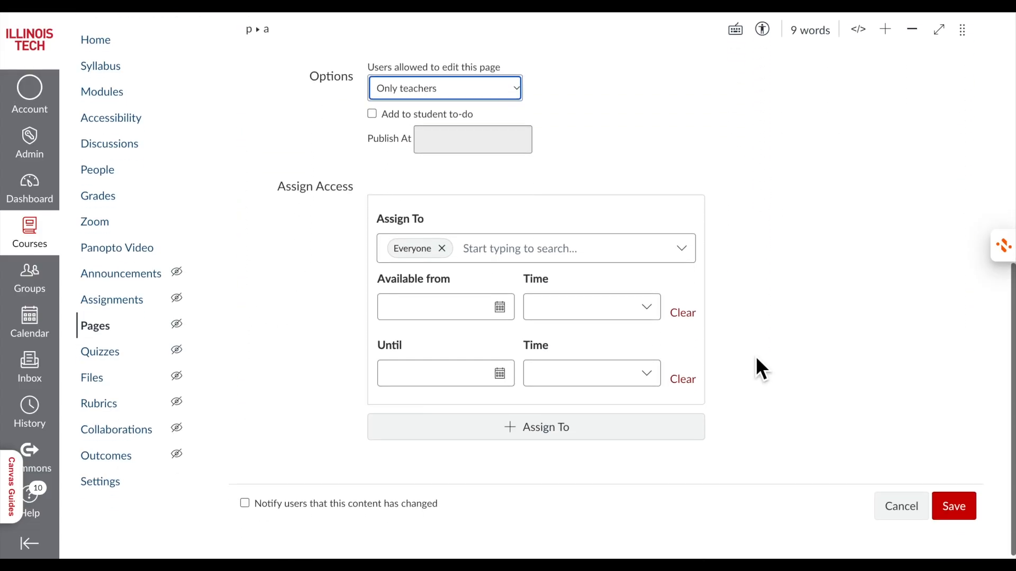
left_click(955, 506)
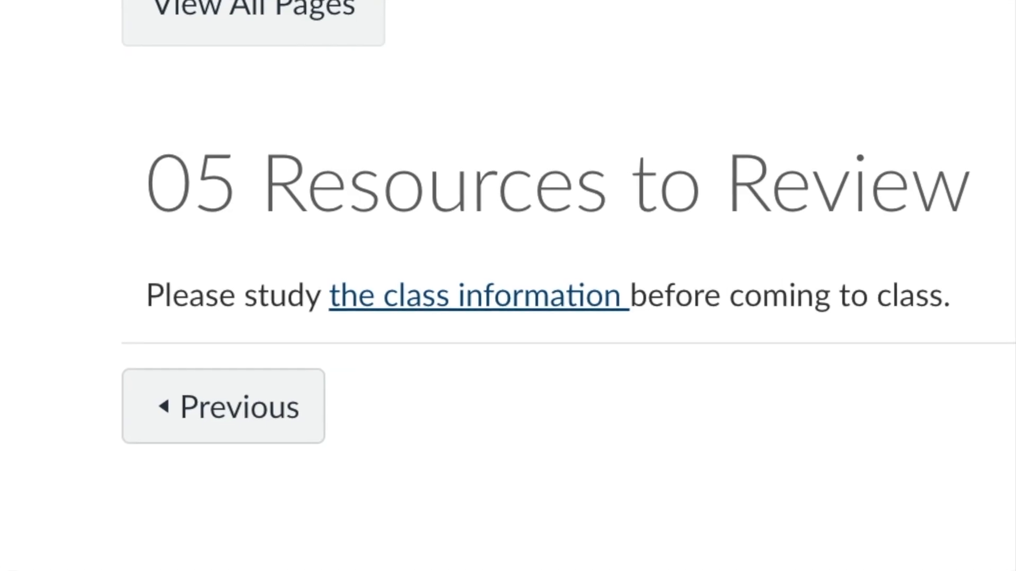
Return to the Course Accessibility Checker, update its report and review the issue status of the course resources.
left_click(101, 171)
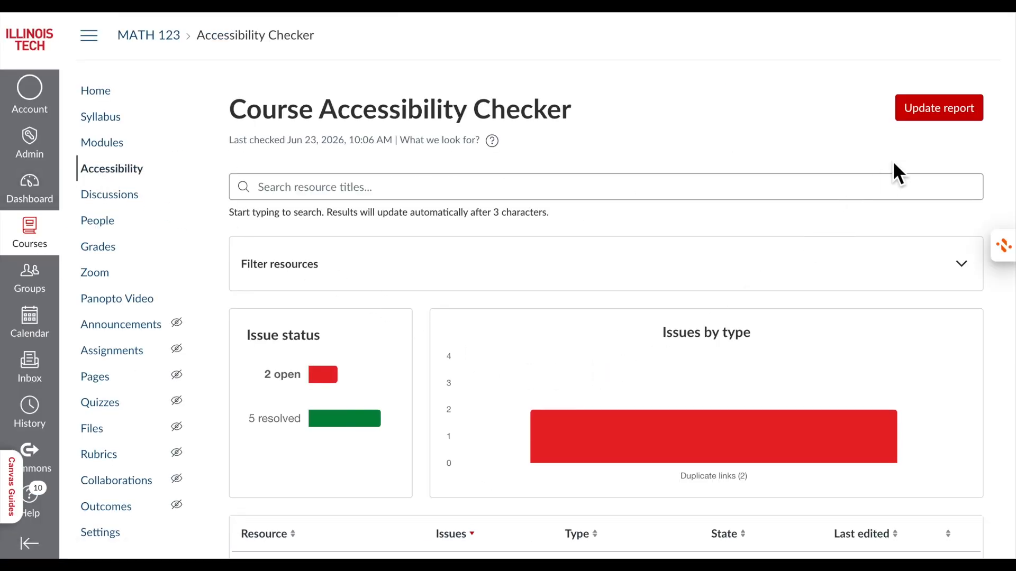
left_click(927, 115)
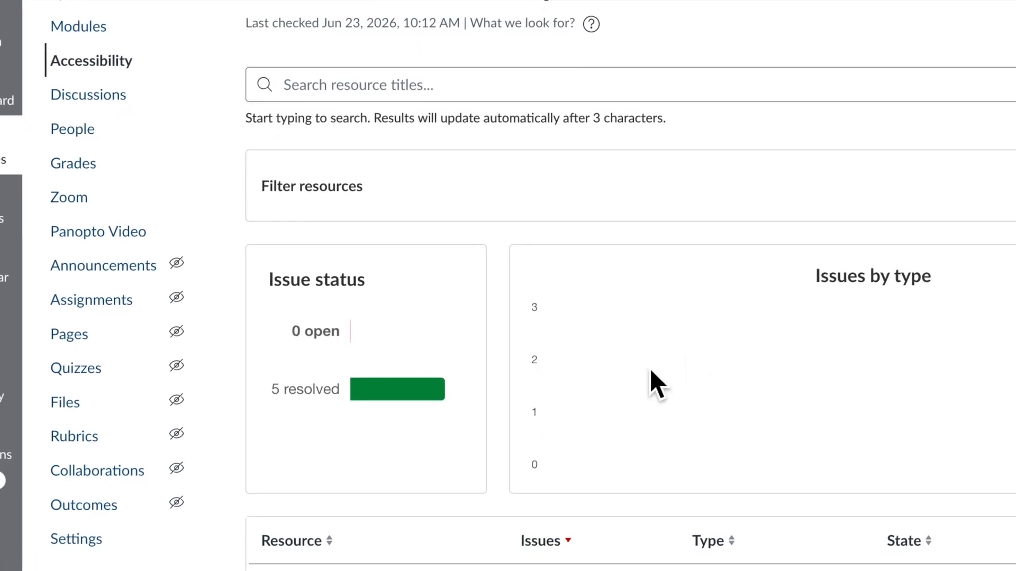
mouse_move(417, 405)
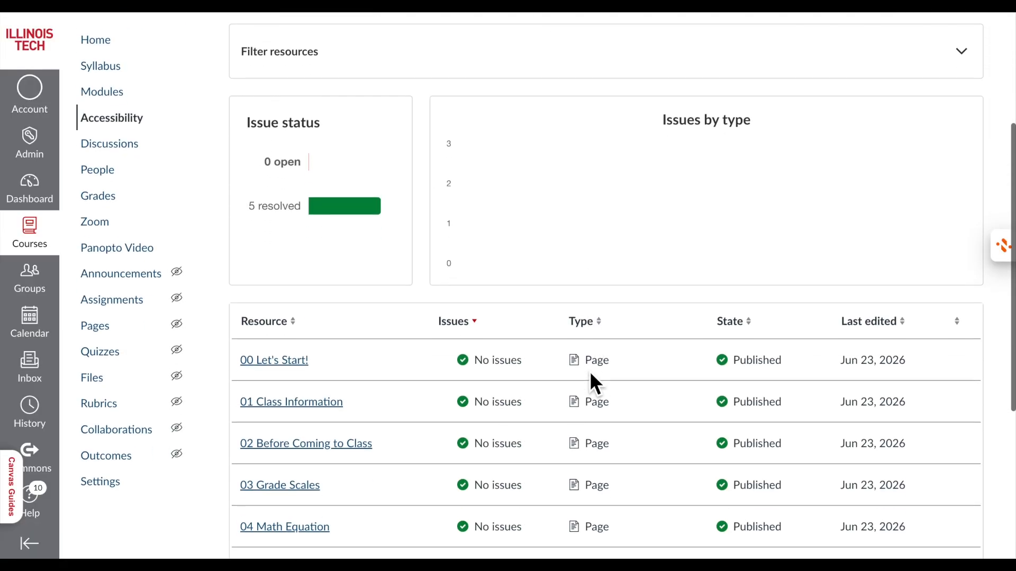
scroll(589, 370, "down", 5)
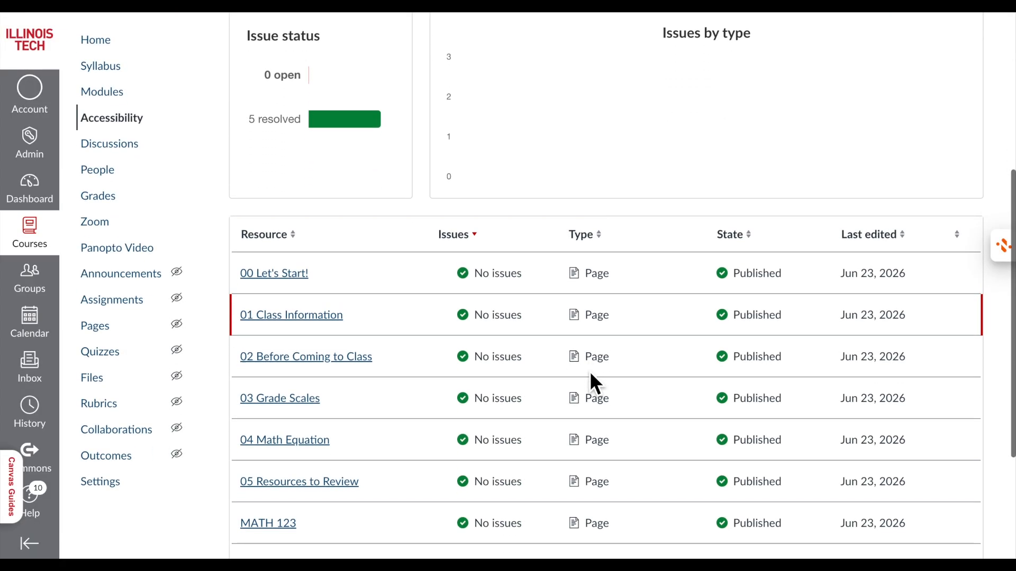
scroll(591, 374, "down", 1)
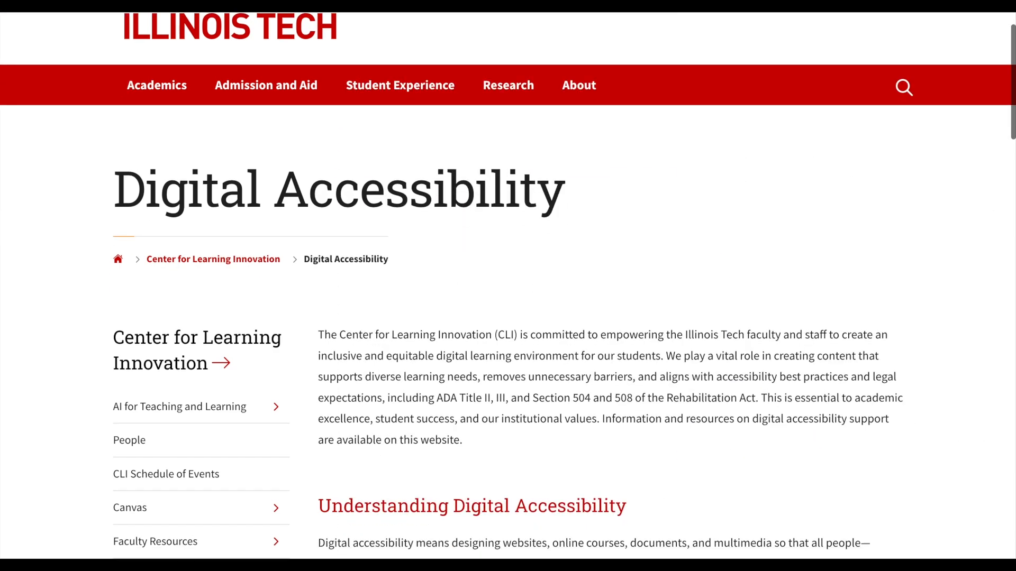
Look through Illinois Tech's Digital Accessibility web page down to its Frequently Asked Questions.
scroll(507, 286, "down", 2)
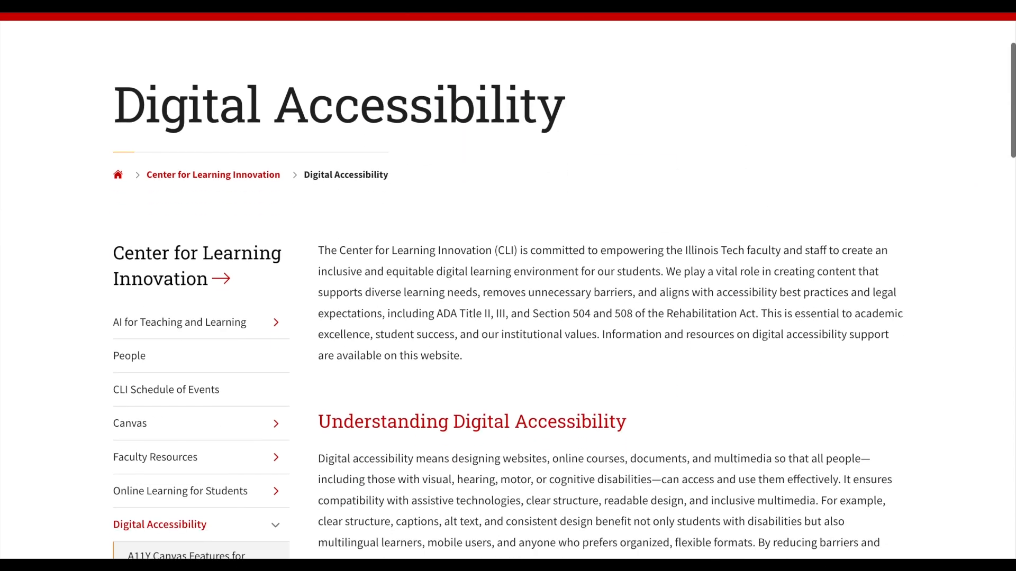
scroll(508, 285, "down", 6)
scroll(508, 286, "down", 6)
scroll(508, 285, "down", 6)
scroll(508, 286, "down", 3)
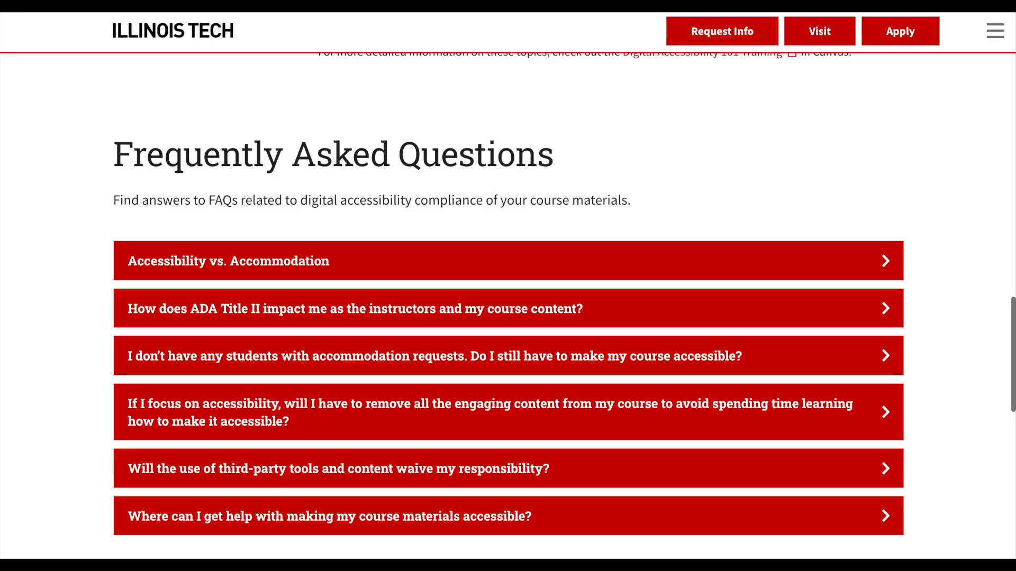
scroll(508, 286, "down", 2)
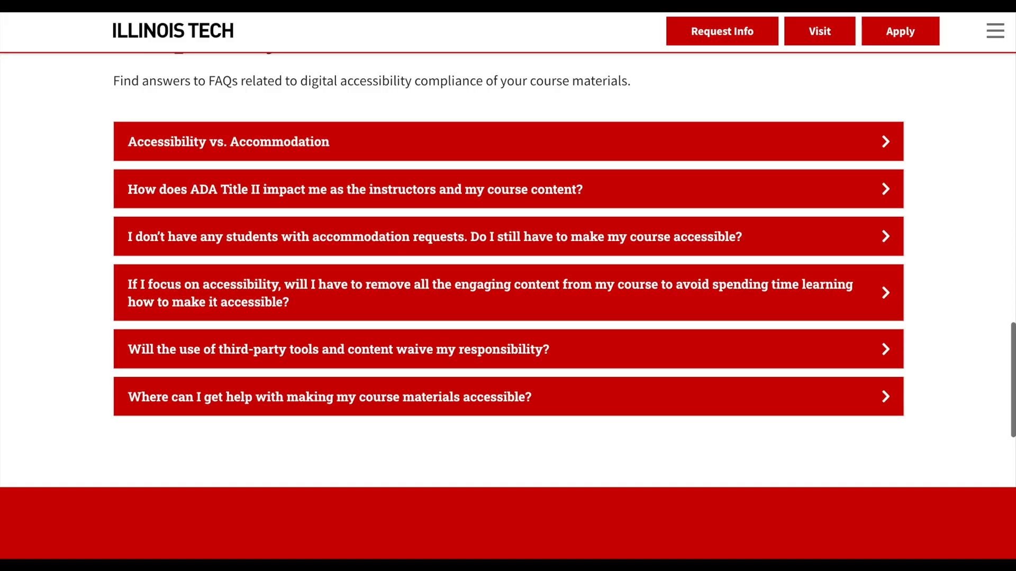